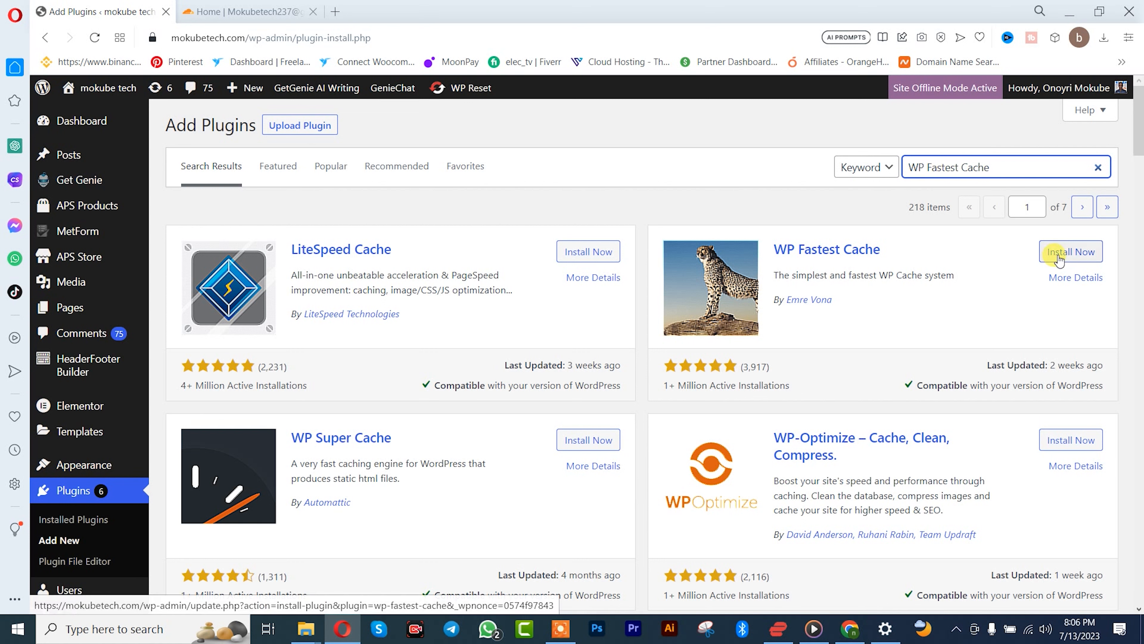
# Step: Install and activate the WP Fastest Cache plugin, and open its options page
pyautogui.click(1071, 252)
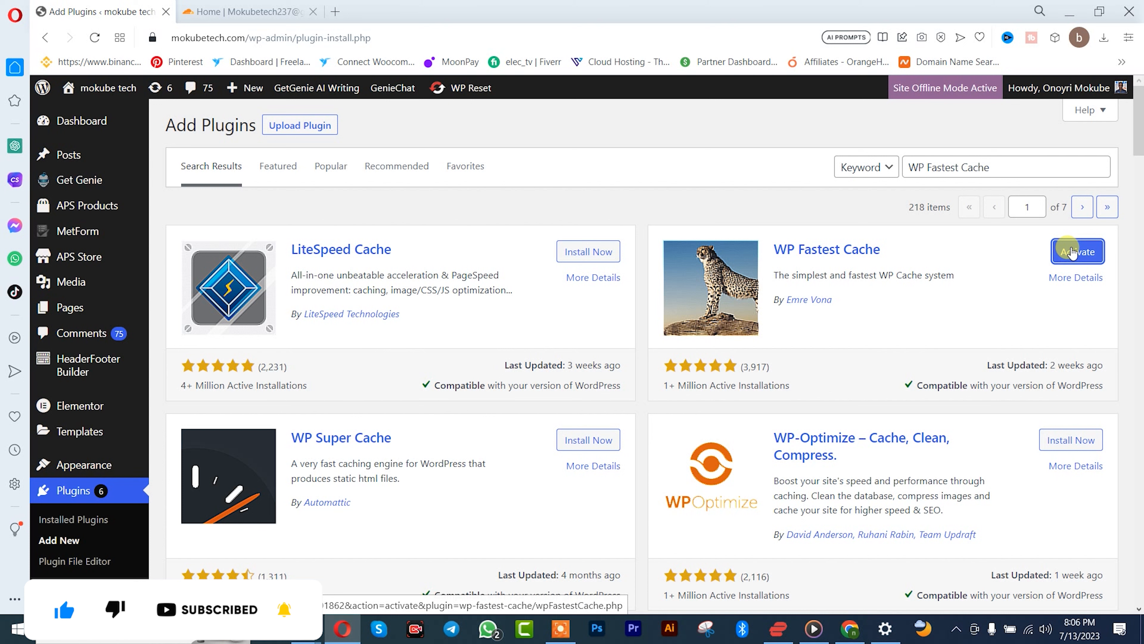
pyautogui.click(1073, 253)
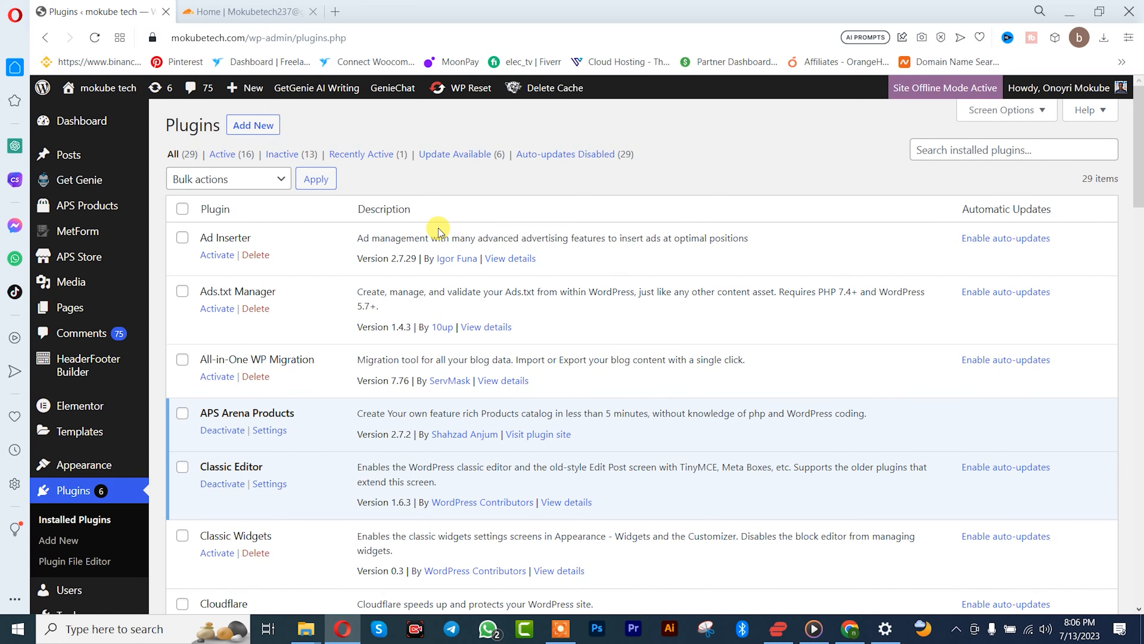
pyautogui.scroll(-7, 440, 235)
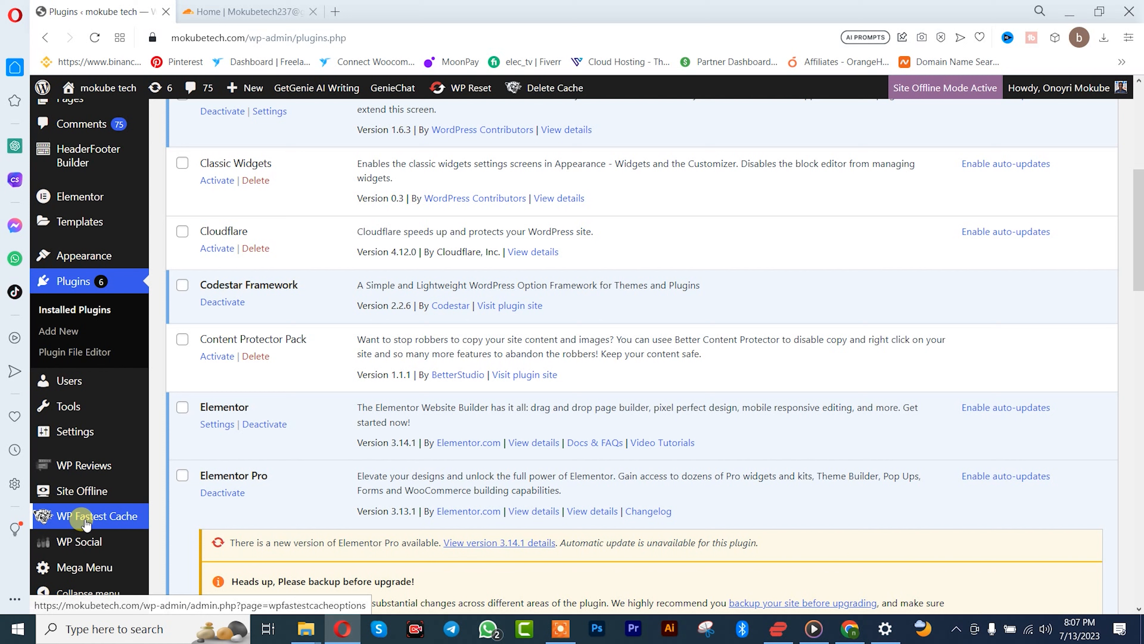
pyautogui.rightClick(85, 523)
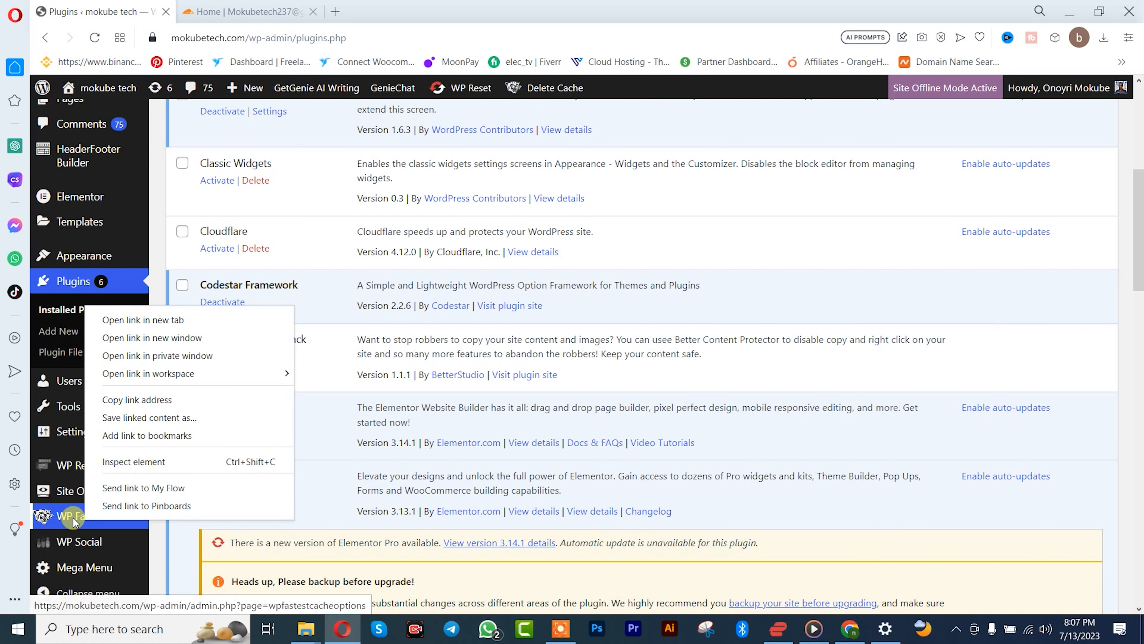
pyautogui.click(74, 521)
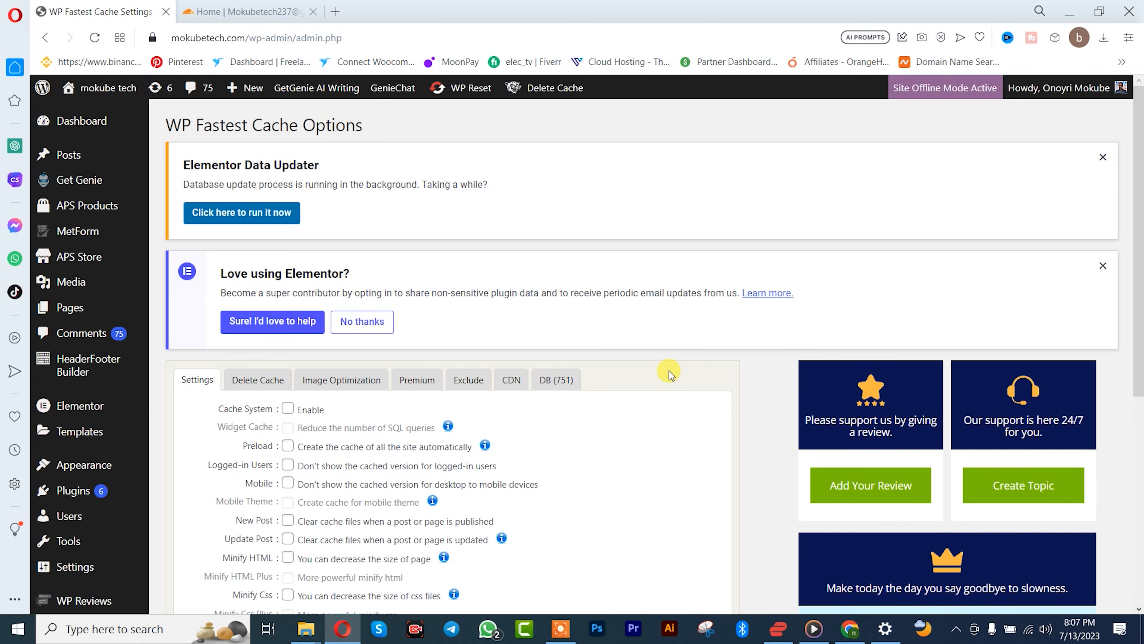
# Step: Open the Cloudflare integration setup in the WP Fastest Cache CDN settings
pyautogui.scroll(-2, 670, 371)
pyautogui.scroll(-5, 669, 371)
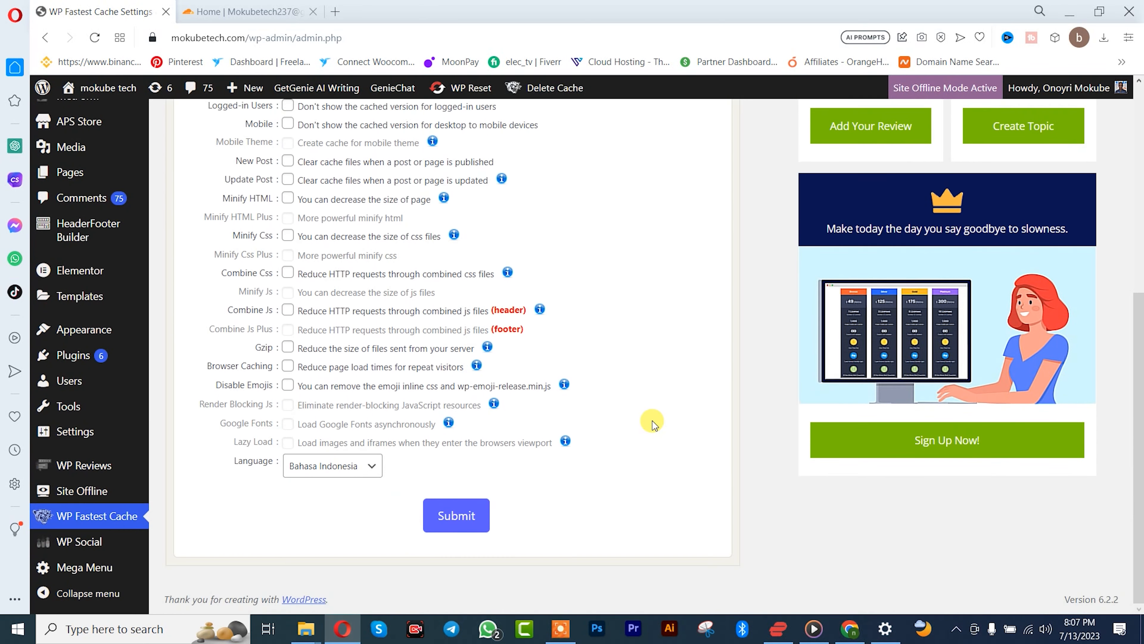
pyautogui.scroll(5, 652, 417)
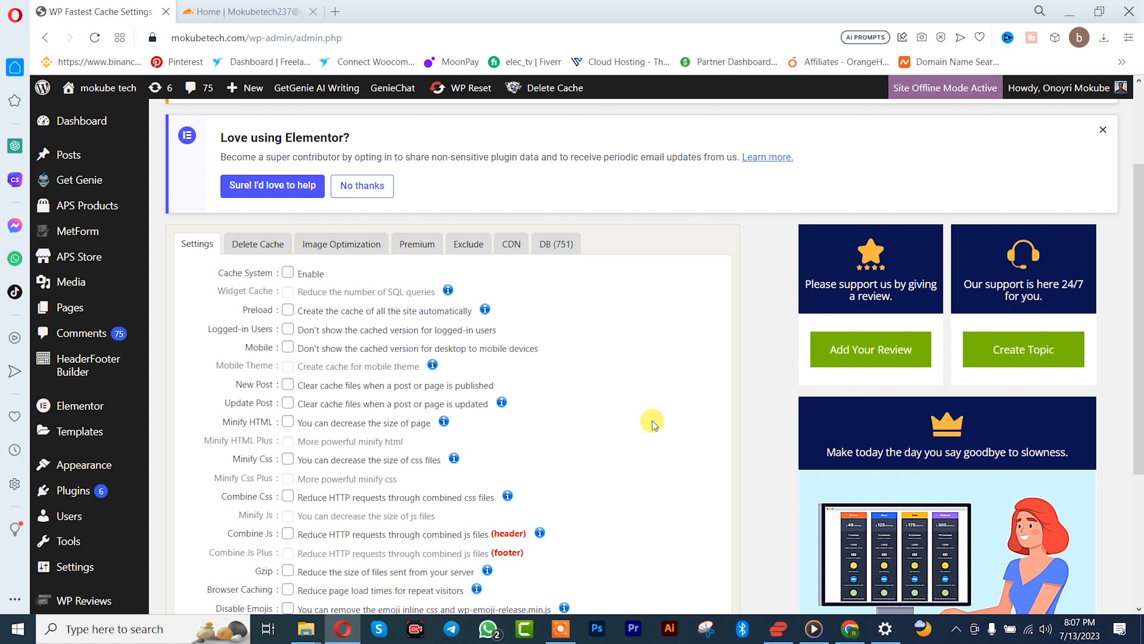
pyautogui.click(511, 245)
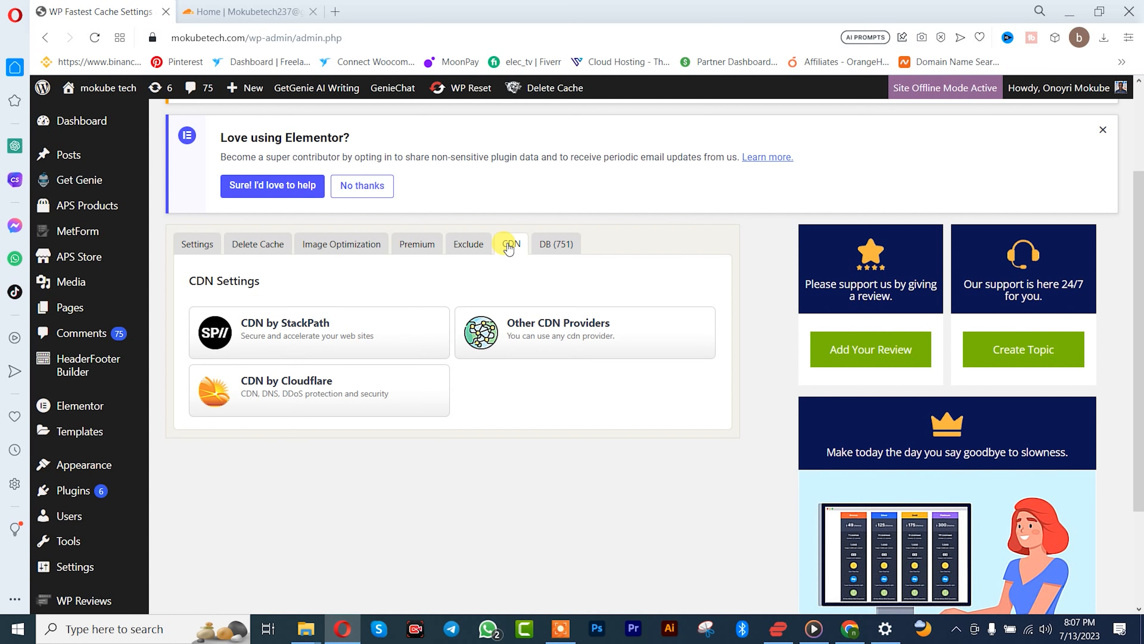
pyautogui.click(347, 396)
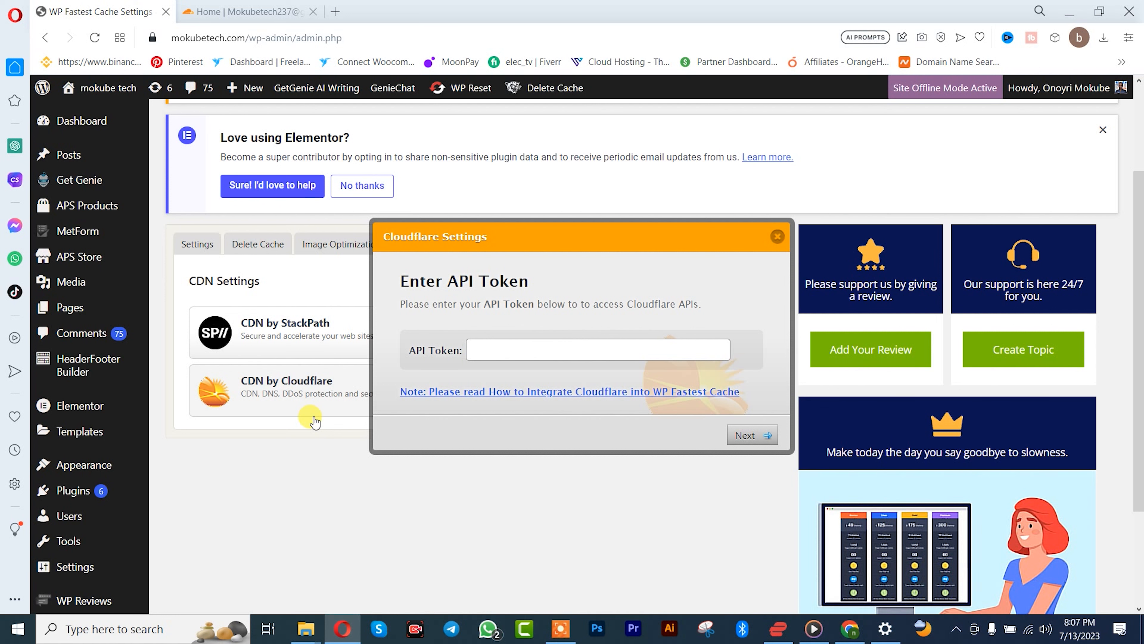
# Step: Switch to the Cloudflare dashboard and open the API Tokens page of the user profile
pyautogui.click(273, 13)
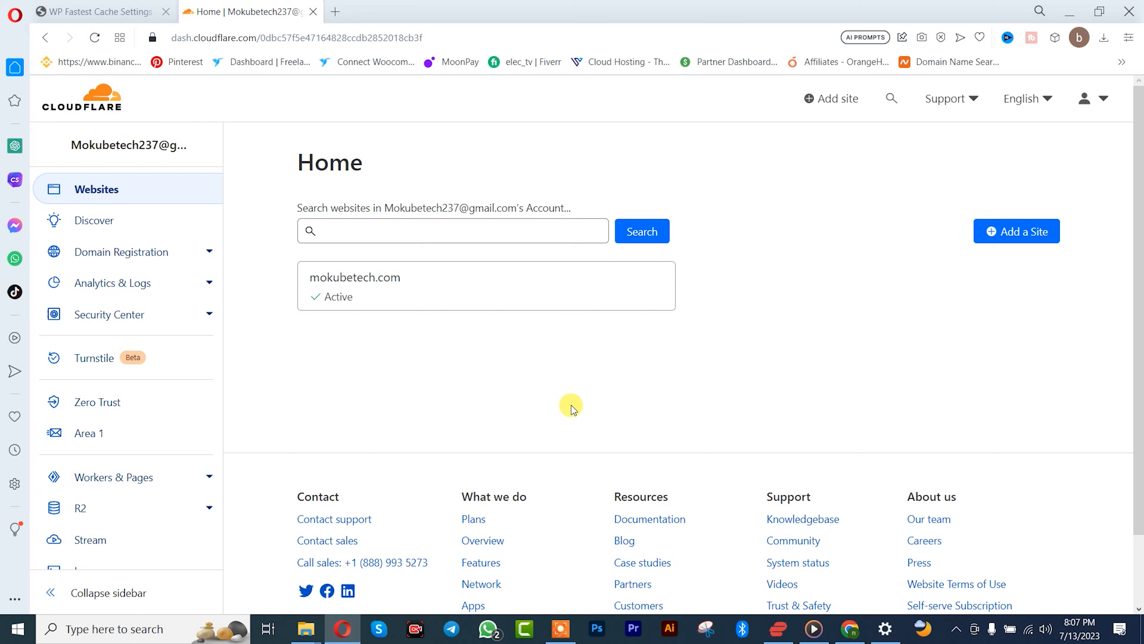
pyautogui.click(1090, 99)
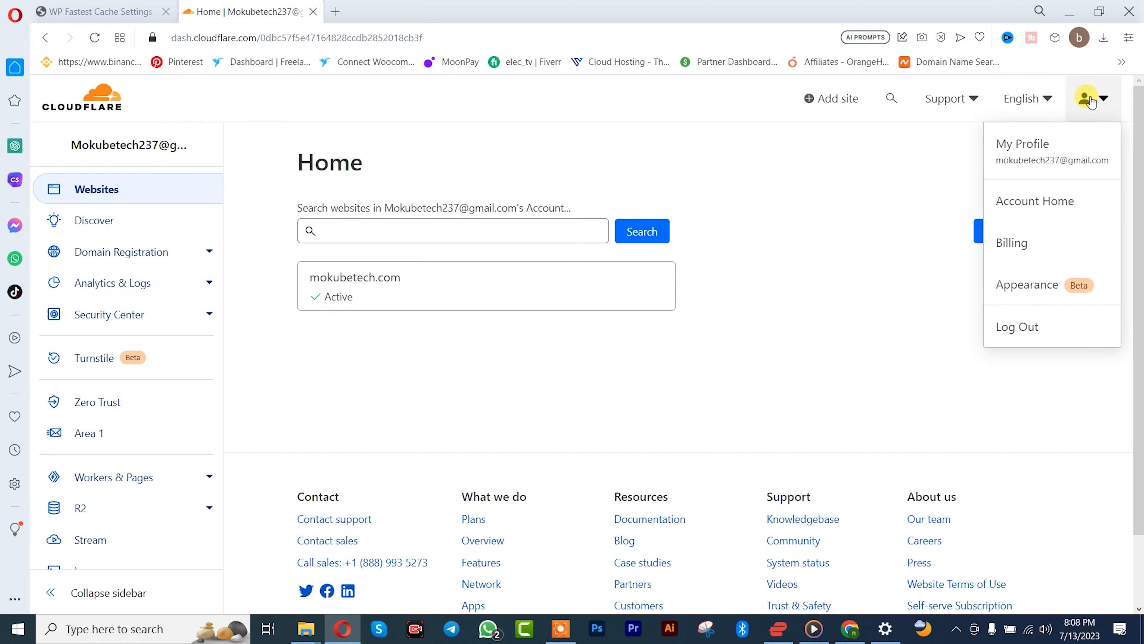
pyautogui.click(1077, 147)
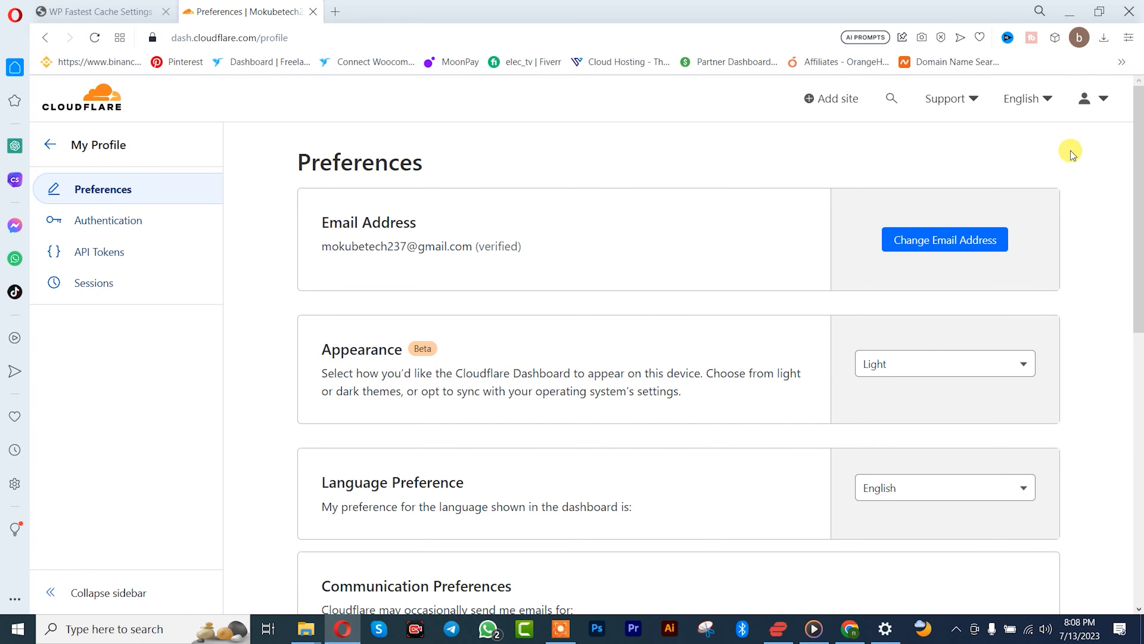
pyautogui.click(156, 262)
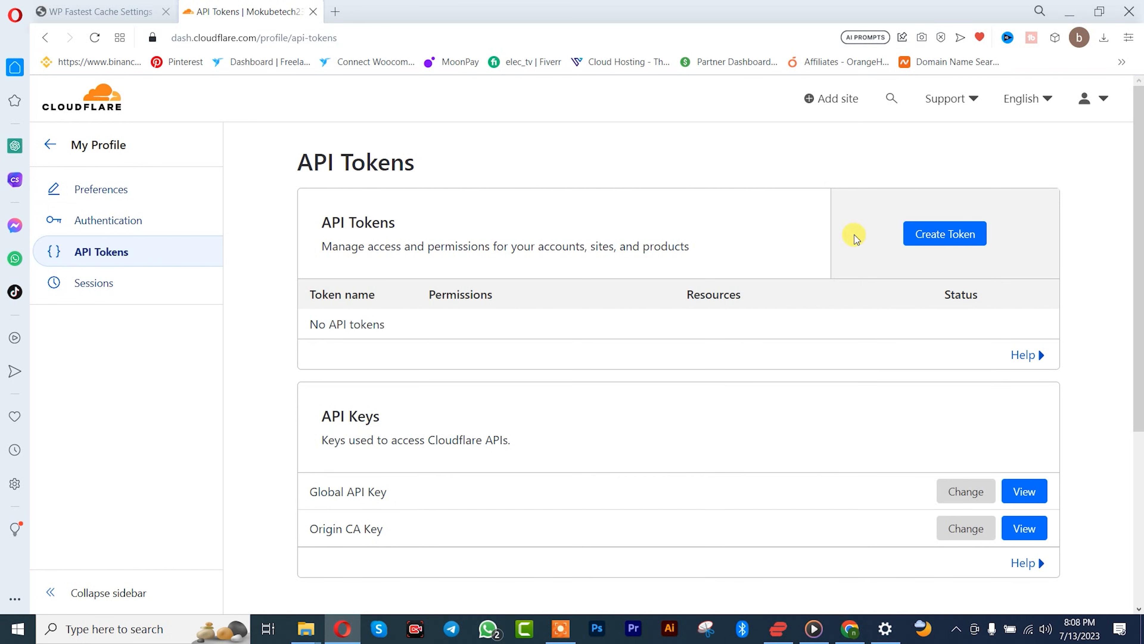
# Step: Create an API token from the WordPress template, keeping its preset permissions
pyautogui.click(947, 241)
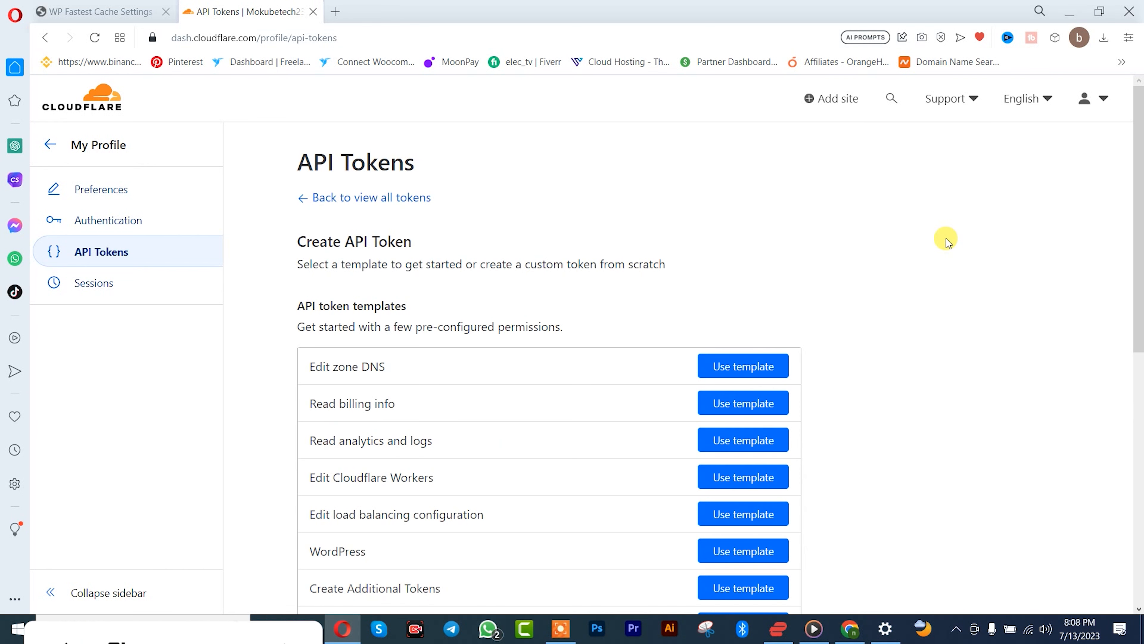
pyautogui.scroll(-3, 941, 301)
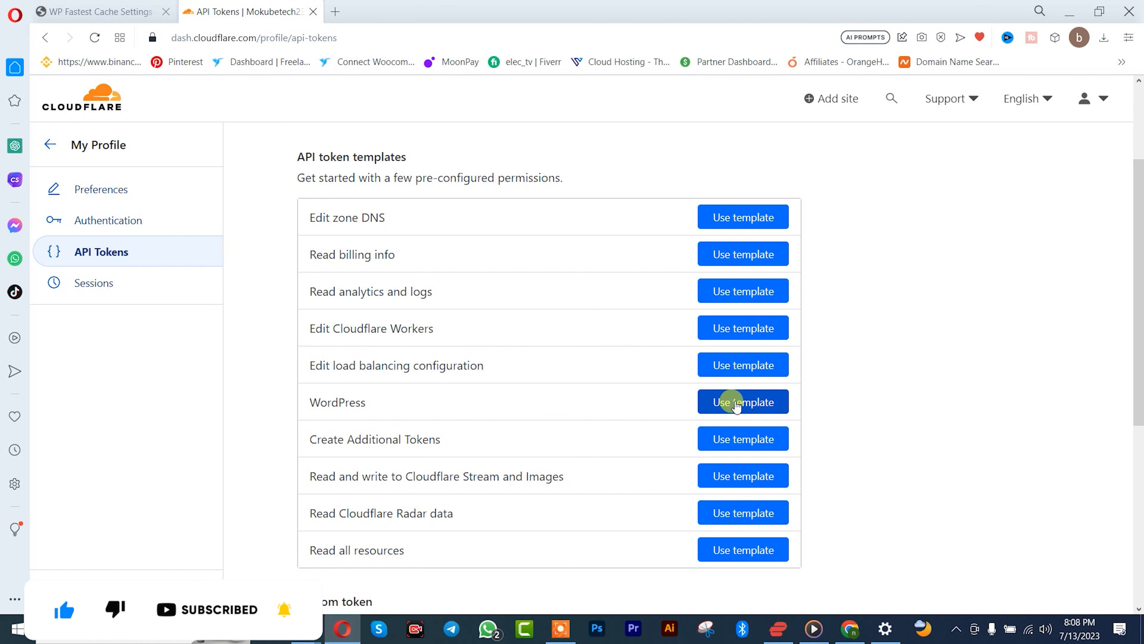
pyautogui.click(736, 402)
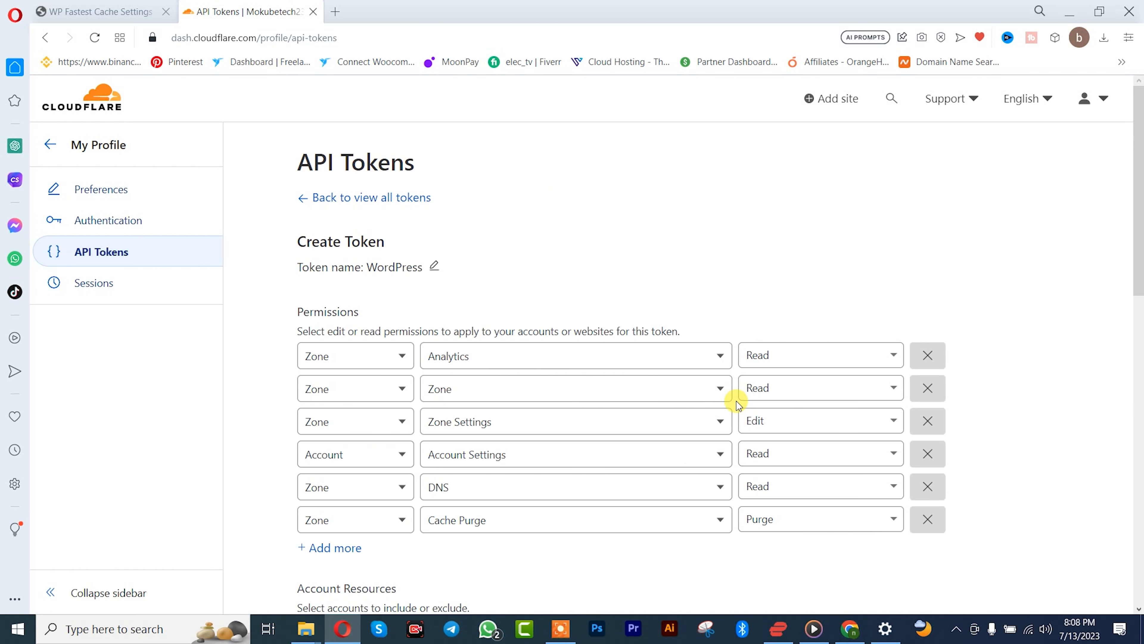
pyautogui.scroll(-10, 737, 400)
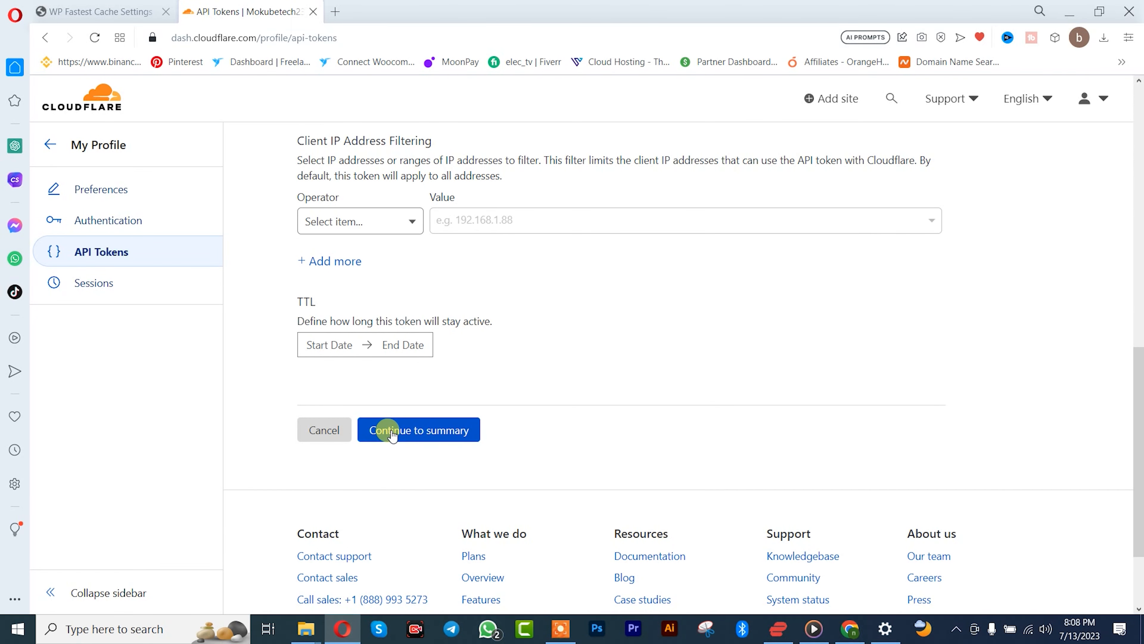
pyautogui.click(392, 433)
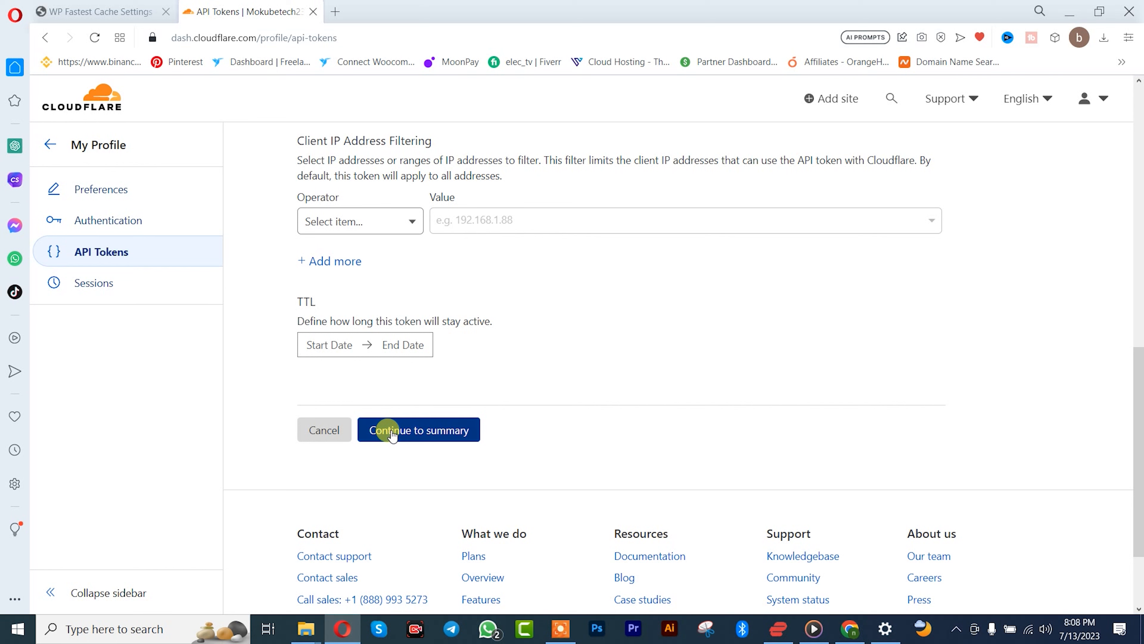
pyautogui.click(399, 292)
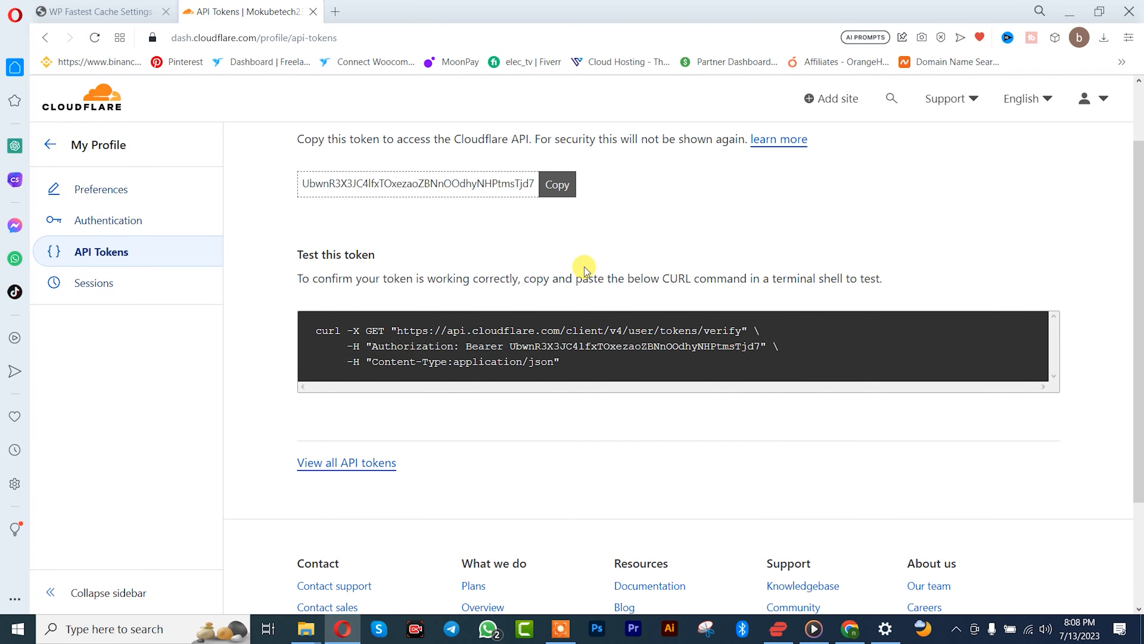
# Step: Copy the new API token, paste it into the API Token field of the WP Fastest Cache Cloudflare settings and submit it
pyautogui.scroll(2, 721, 243)
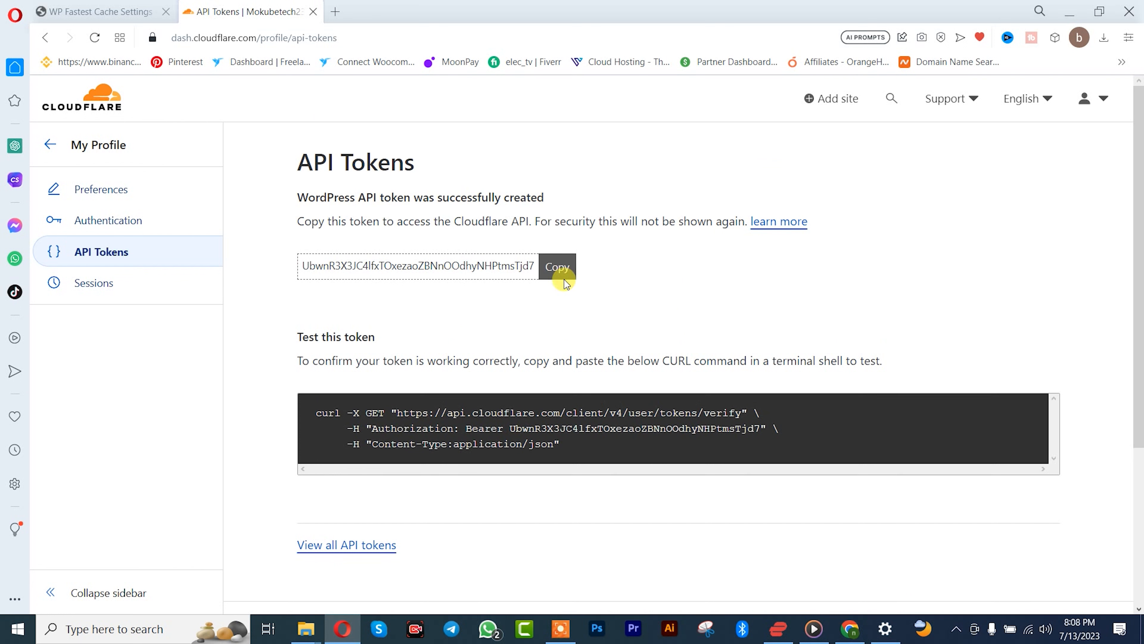
pyautogui.click(555, 266)
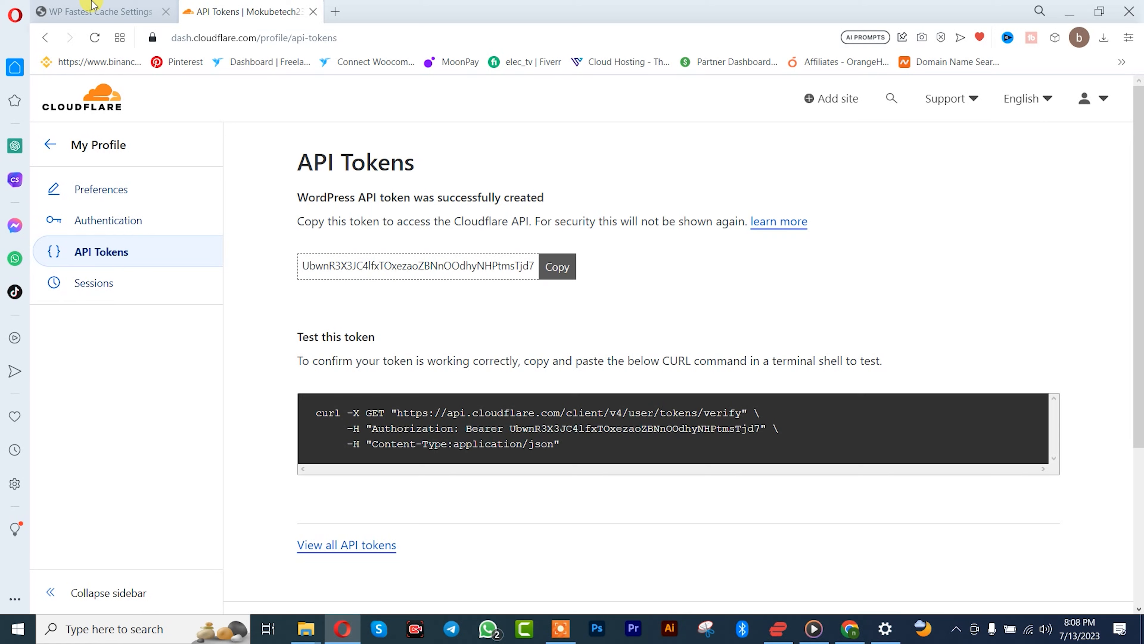
pyautogui.click(116, 6)
pyautogui.click(522, 351)
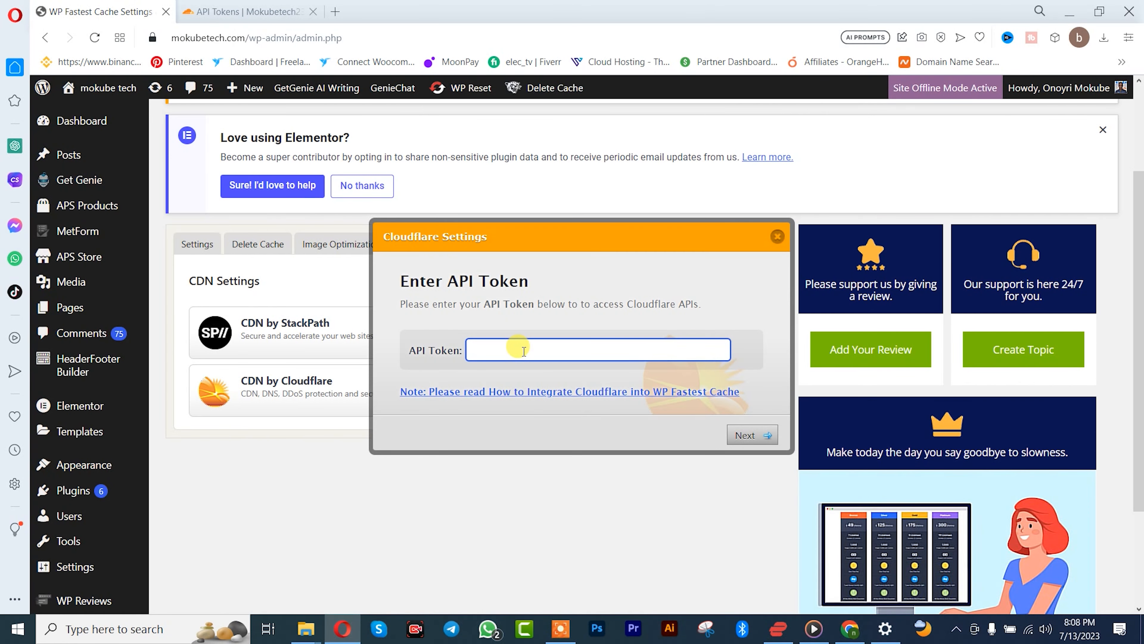
pyautogui.hotkey('ctrl', 'v')
pyautogui.click(747, 436)
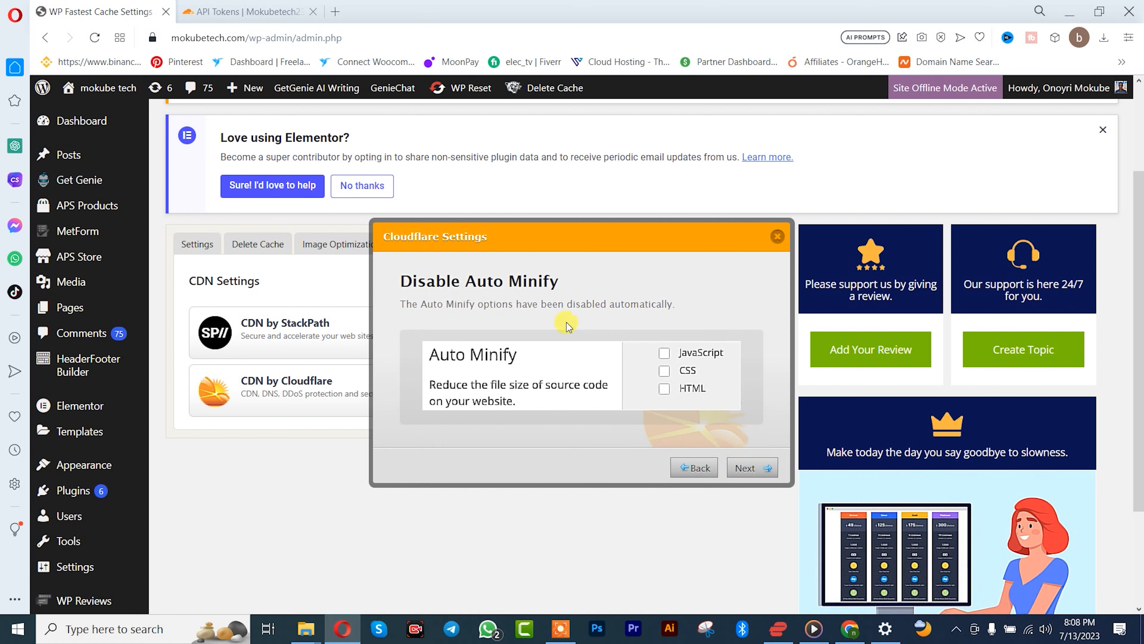
# Step: Accept the disabled Auto Minify and 6 months Browser Cache Expiration settings, and finish the Cloudflare integration
pyautogui.click(754, 472)
pyautogui.click(749, 469)
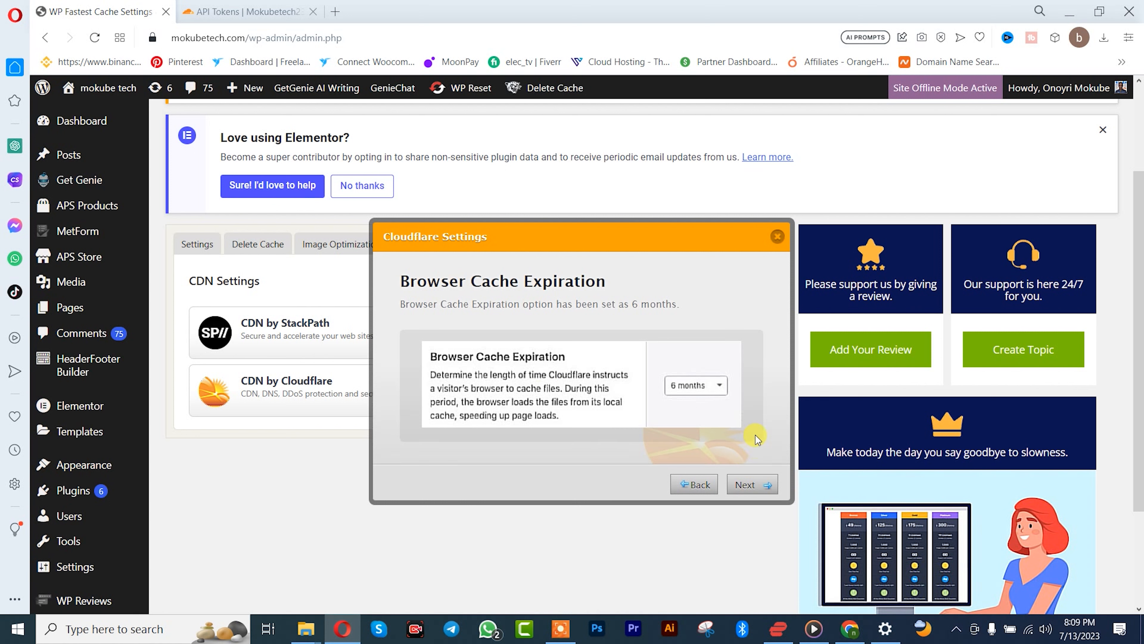
pyautogui.click(755, 484)
pyautogui.click(756, 378)
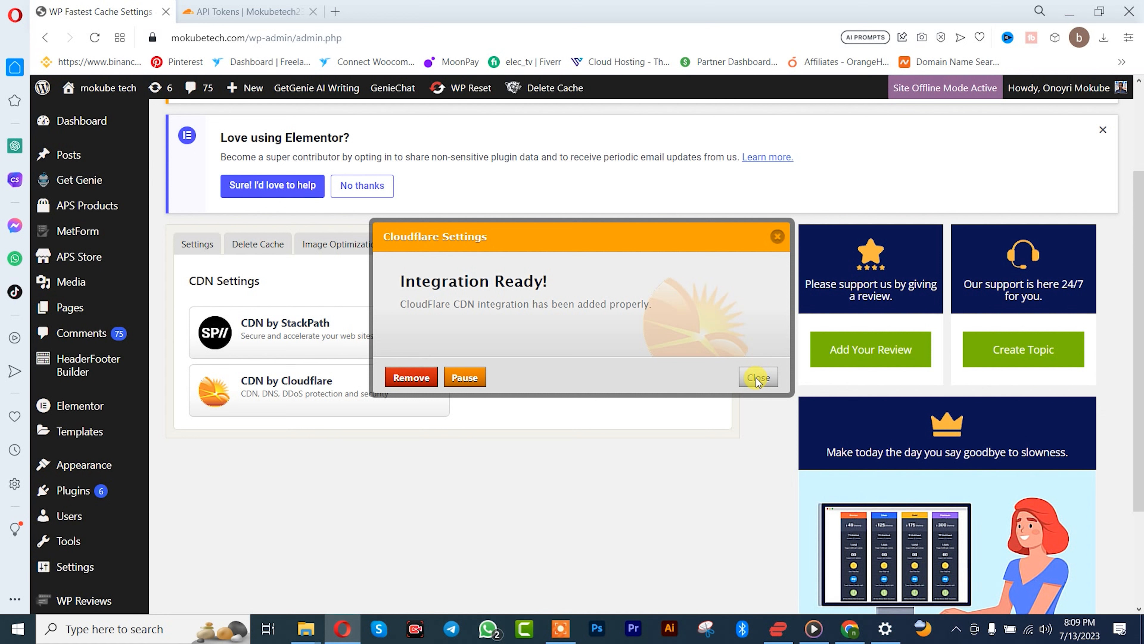
pyautogui.click(757, 378)
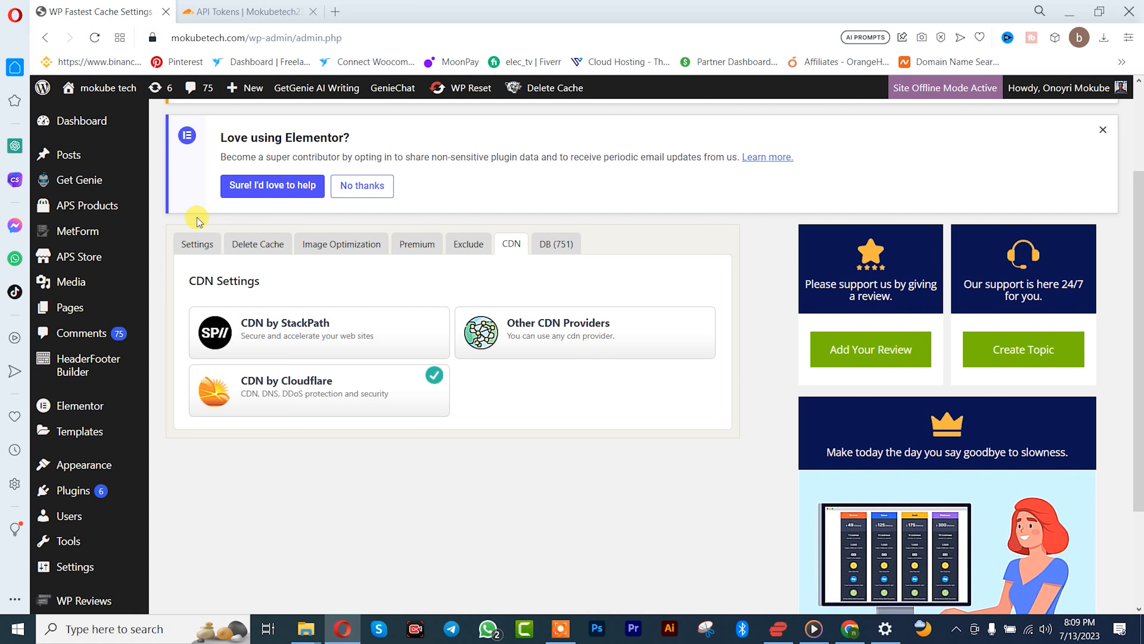
# Step: Enable Preload in the WP Fastest Cache settings for Homepage and Pages
pyautogui.click(193, 247)
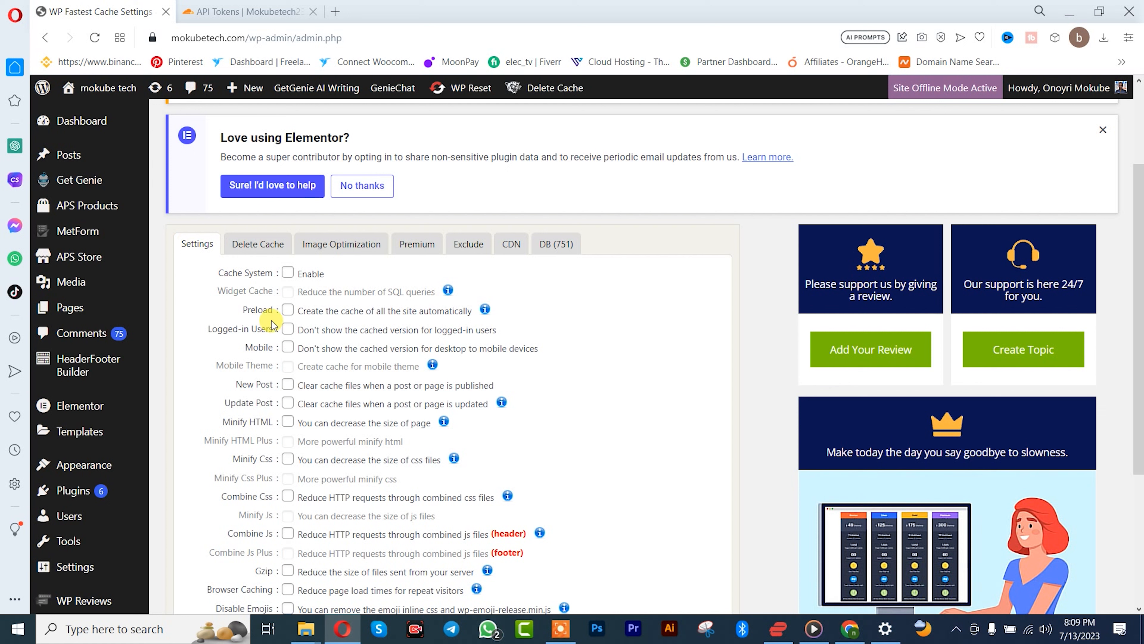
pyautogui.click(288, 311)
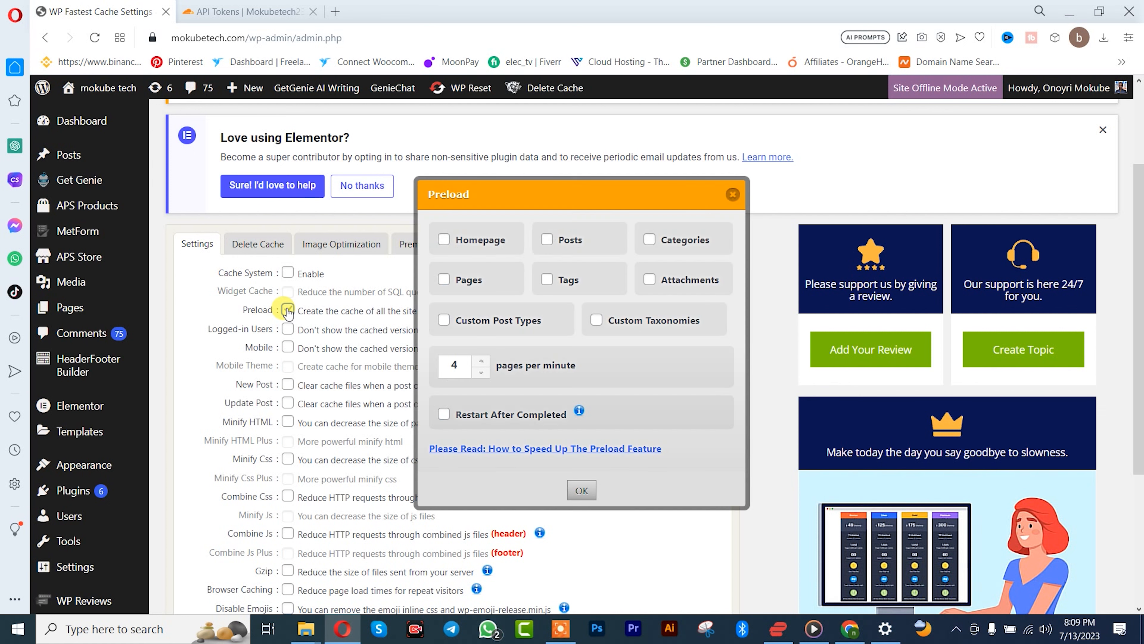
pyautogui.click(444, 240)
pyautogui.click(444, 279)
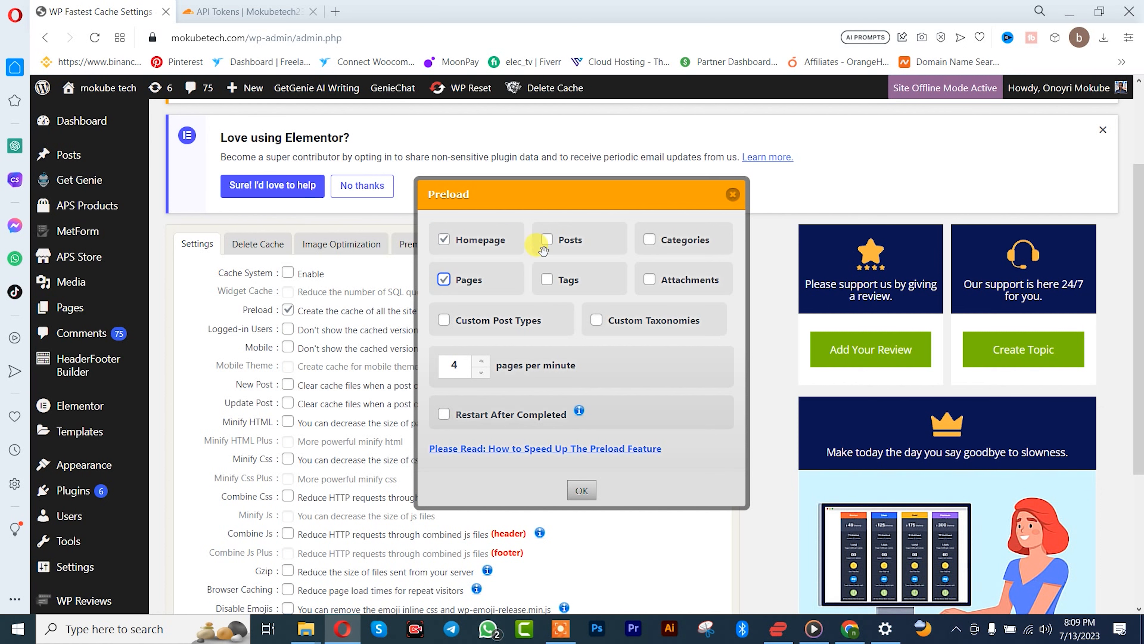
pyautogui.click(581, 494)
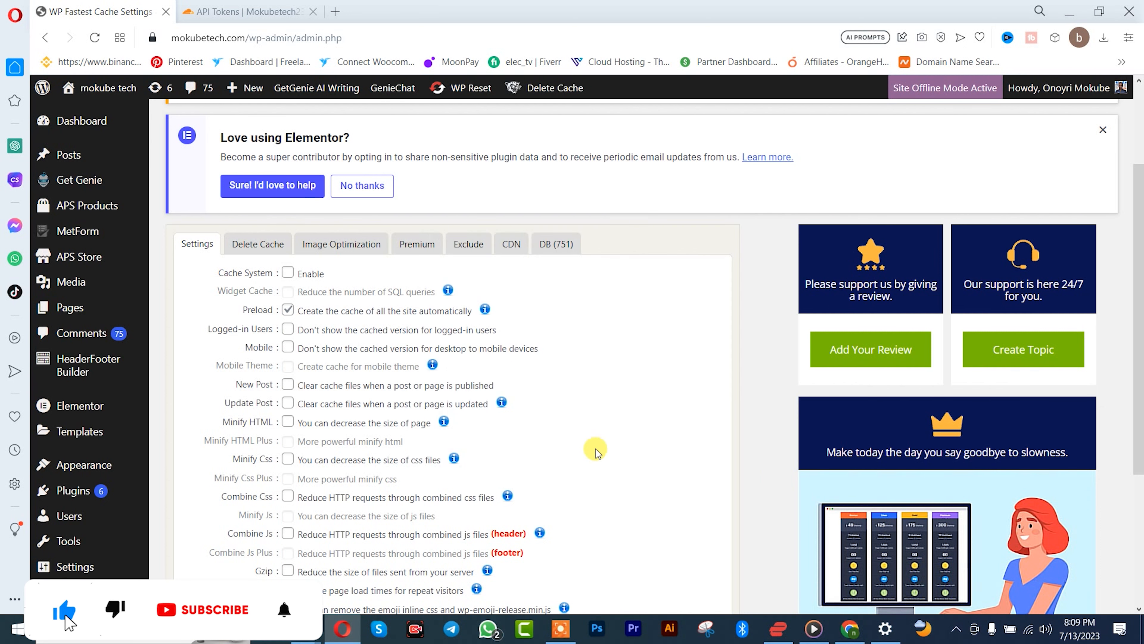
# Step: Enable the Mobile option, and enable New Post with Clear All Cache
pyautogui.scroll(-2, 600, 432)
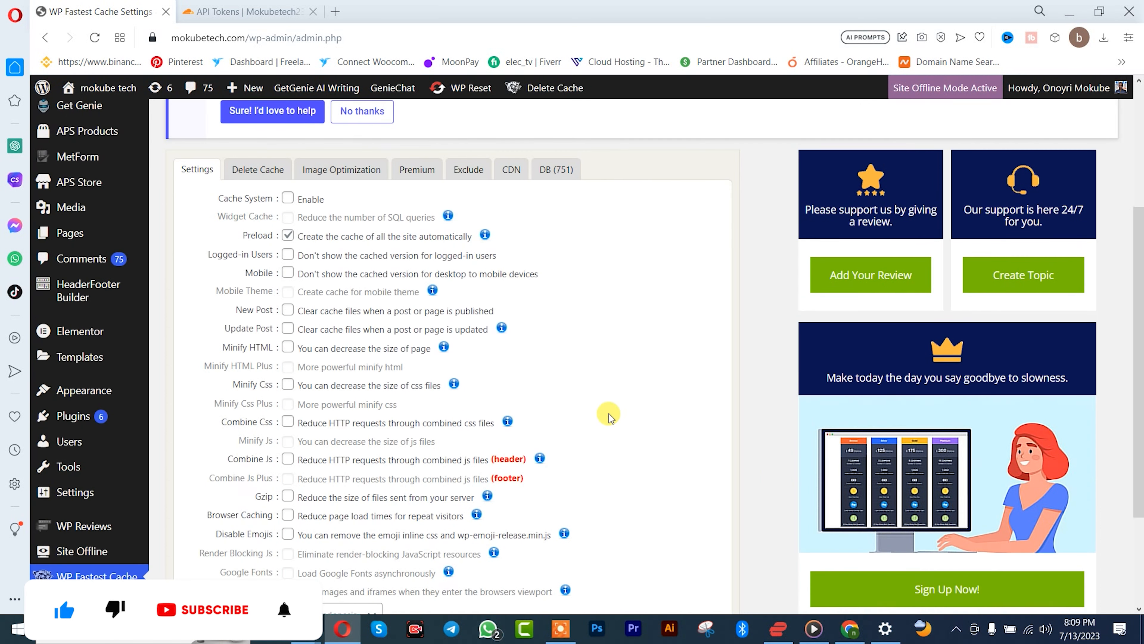
pyautogui.click(288, 274)
pyautogui.click(288, 311)
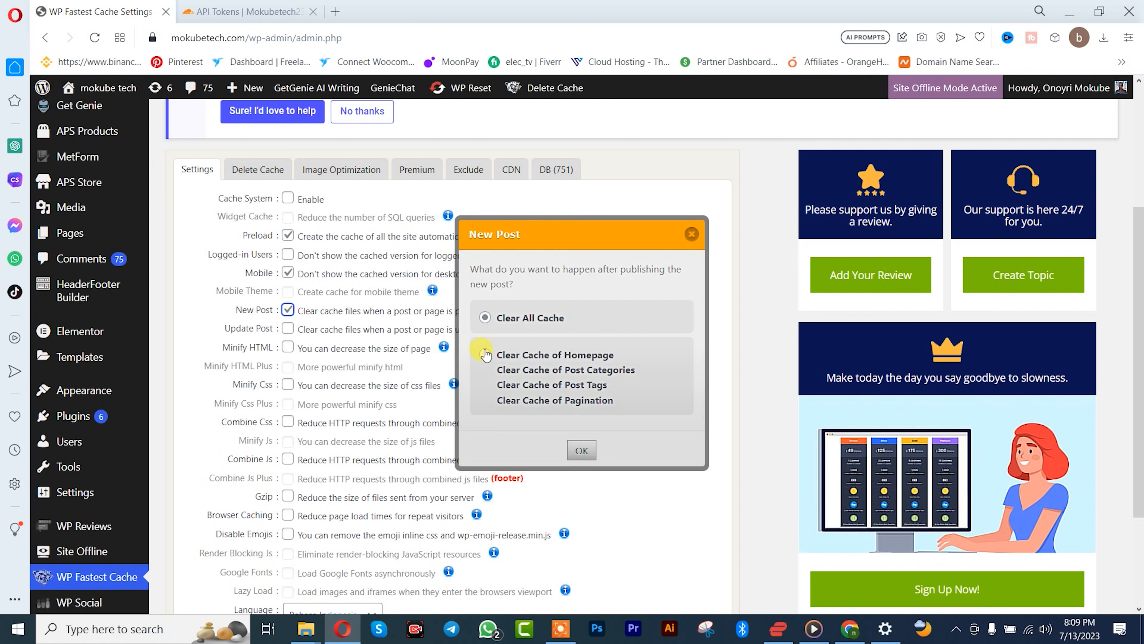
pyautogui.click(586, 451)
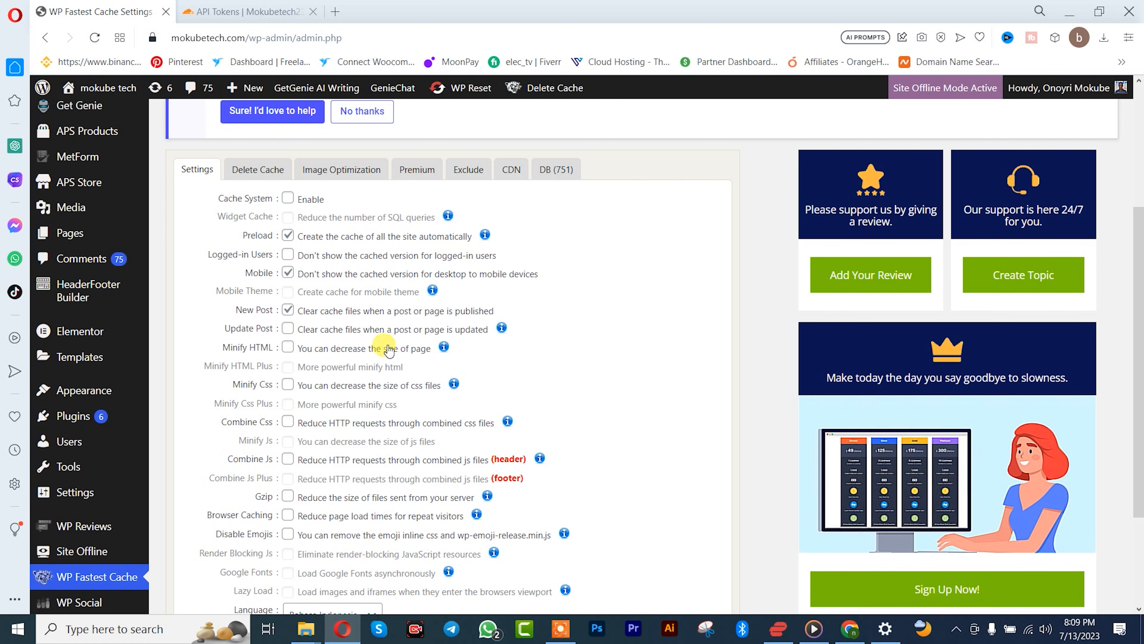
# Step: Enable Update Post with Clear Cache of Post / Page, and enable Minify HTML
pyautogui.click(288, 329)
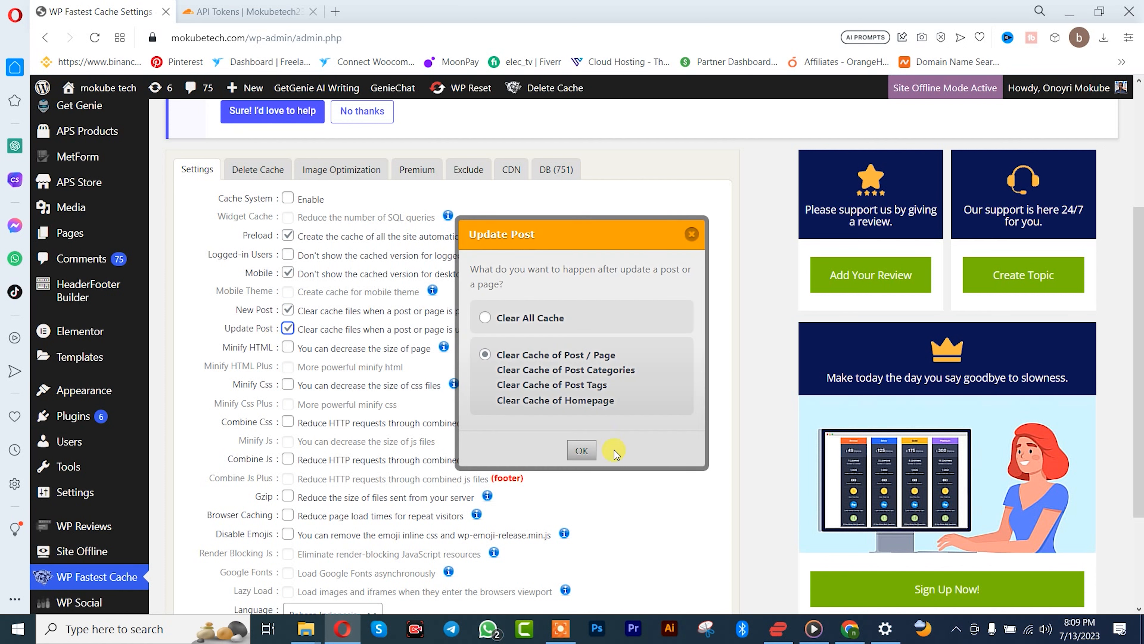
pyautogui.click(582, 450)
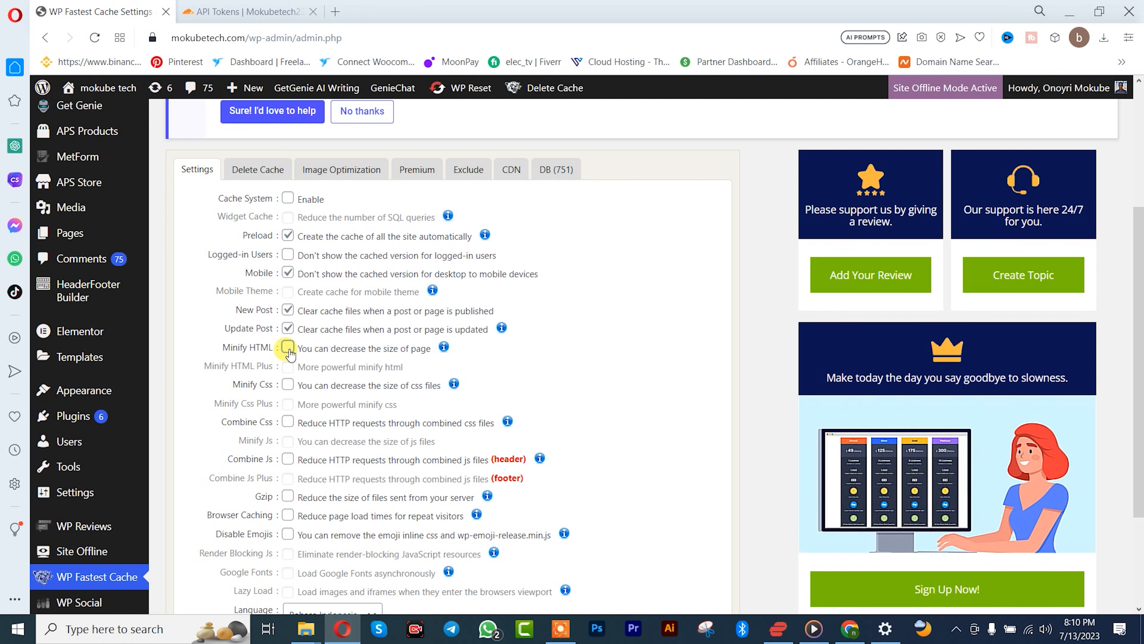
pyautogui.scroll(-3, 290, 354)
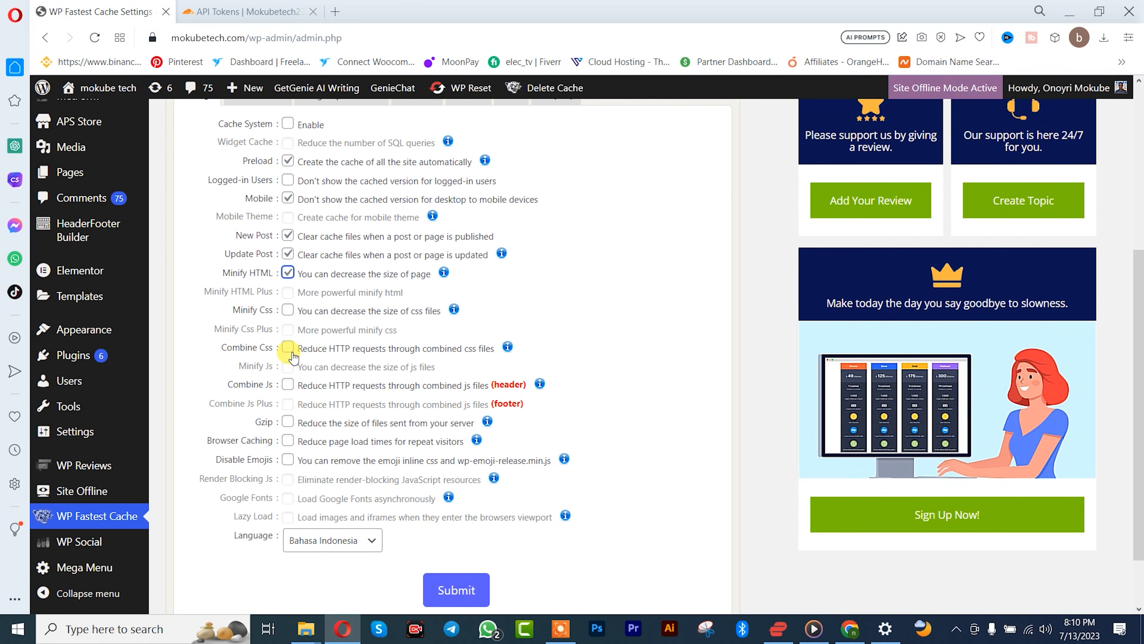
# Step: Enable the Minify Css, Combine Css and Browser Caching options in the cache settings
pyautogui.click(287, 312)
pyautogui.click(289, 348)
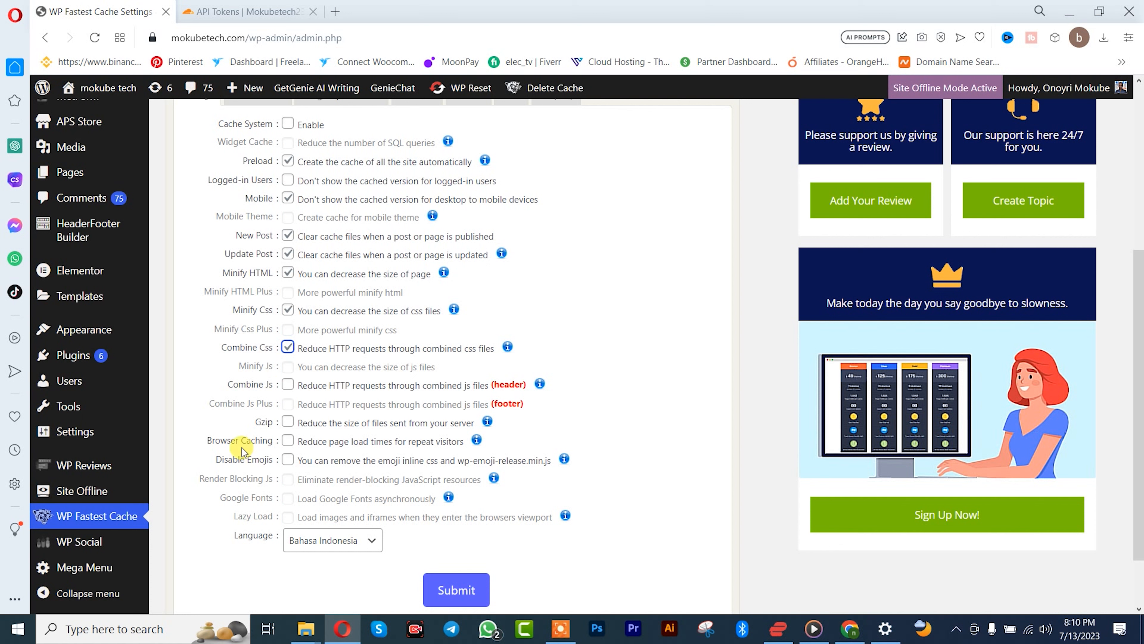
pyautogui.click(288, 441)
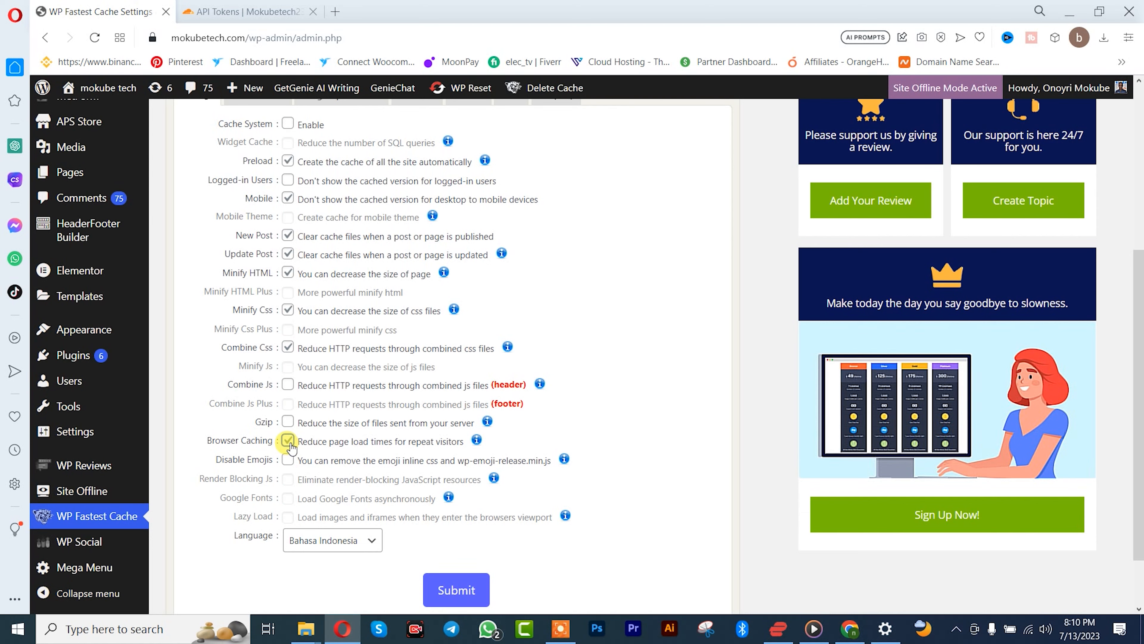
# Step: Set the plugin language to English and submit the cache settings
pyautogui.scroll(-2, 290, 448)
pyautogui.scroll(4, 282, 396)
pyautogui.scroll(-3, 281, 396)
pyautogui.click(323, 468)
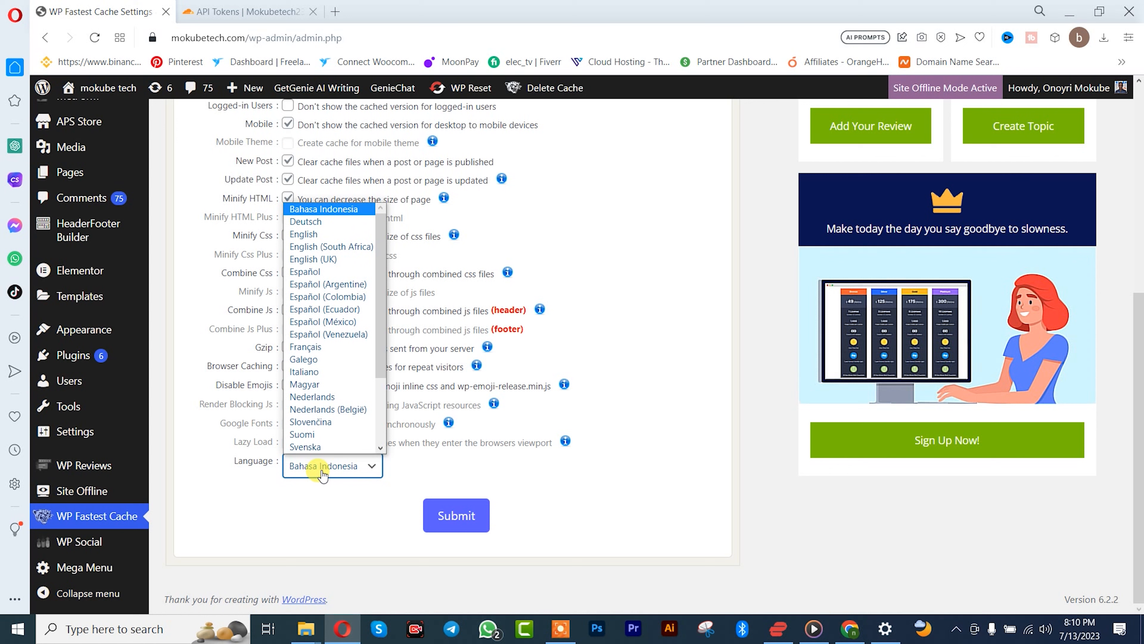
pyautogui.click(319, 236)
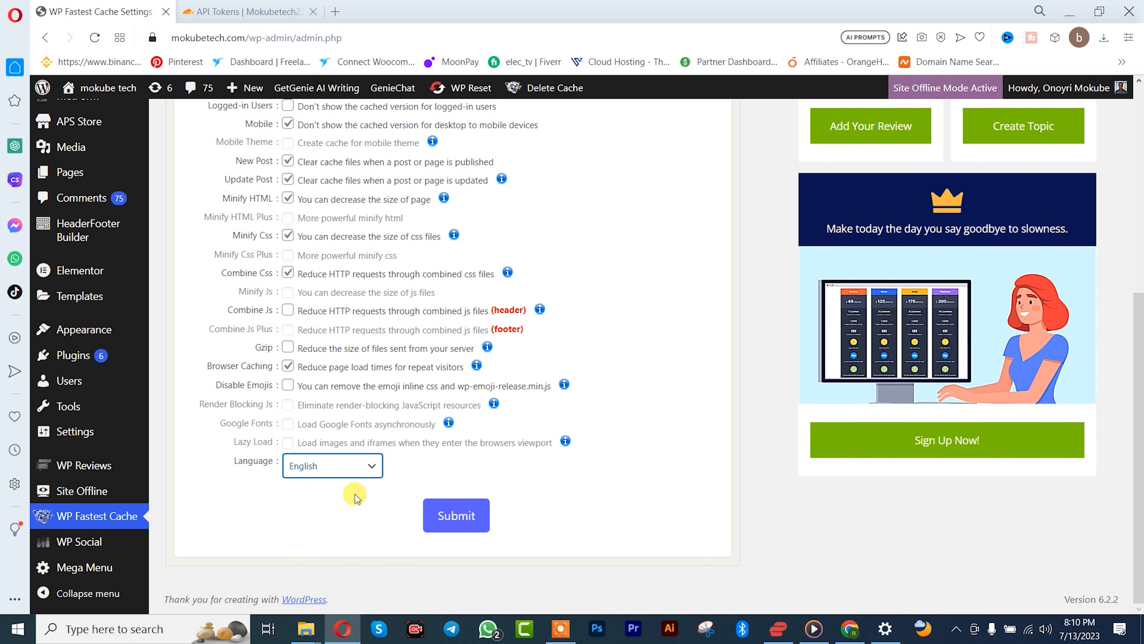
pyautogui.click(450, 517)
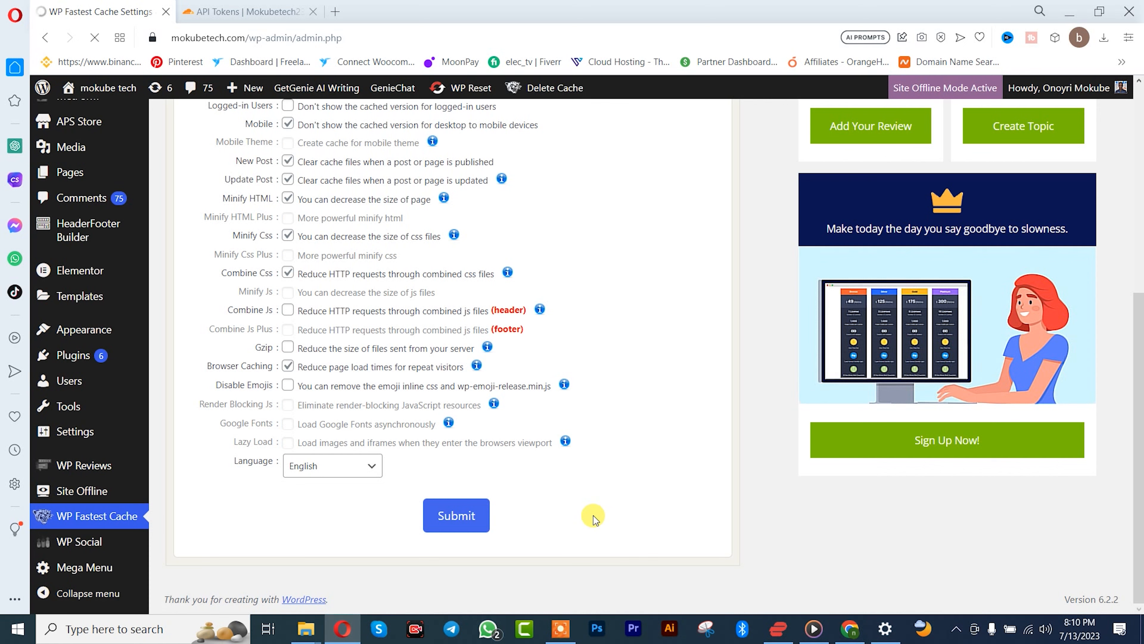
pyautogui.scroll(-5, 563, 477)
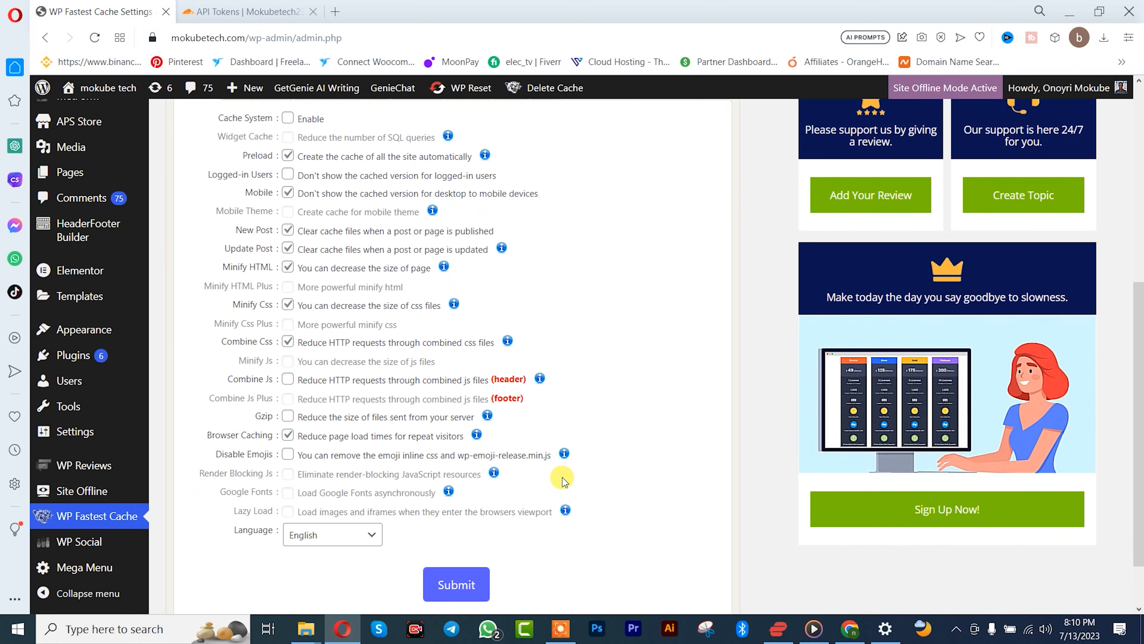
# Step: Clear all of the site's cache files from the plugin's cache deletion options
pyautogui.scroll(3, 562, 477)
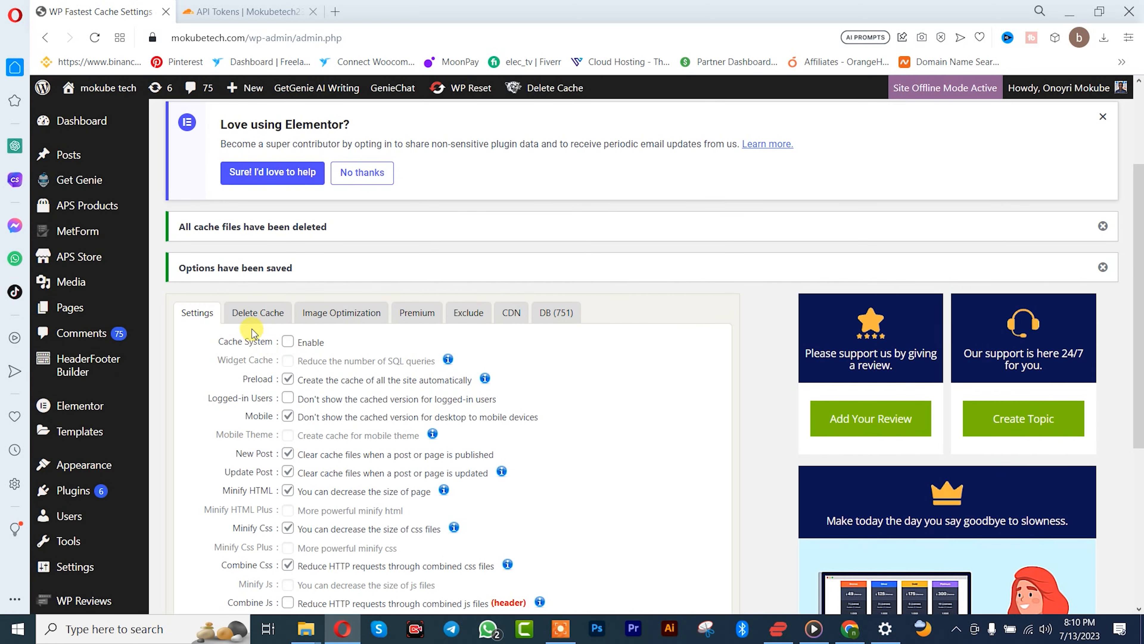
pyautogui.click(252, 318)
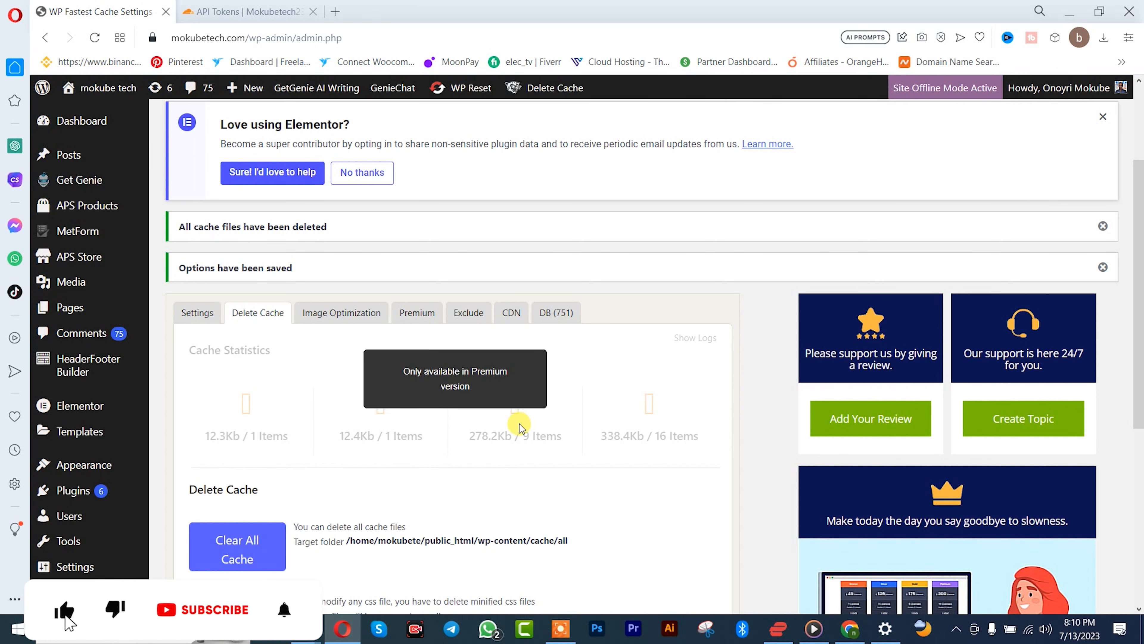
pyautogui.scroll(-5, 465, 432)
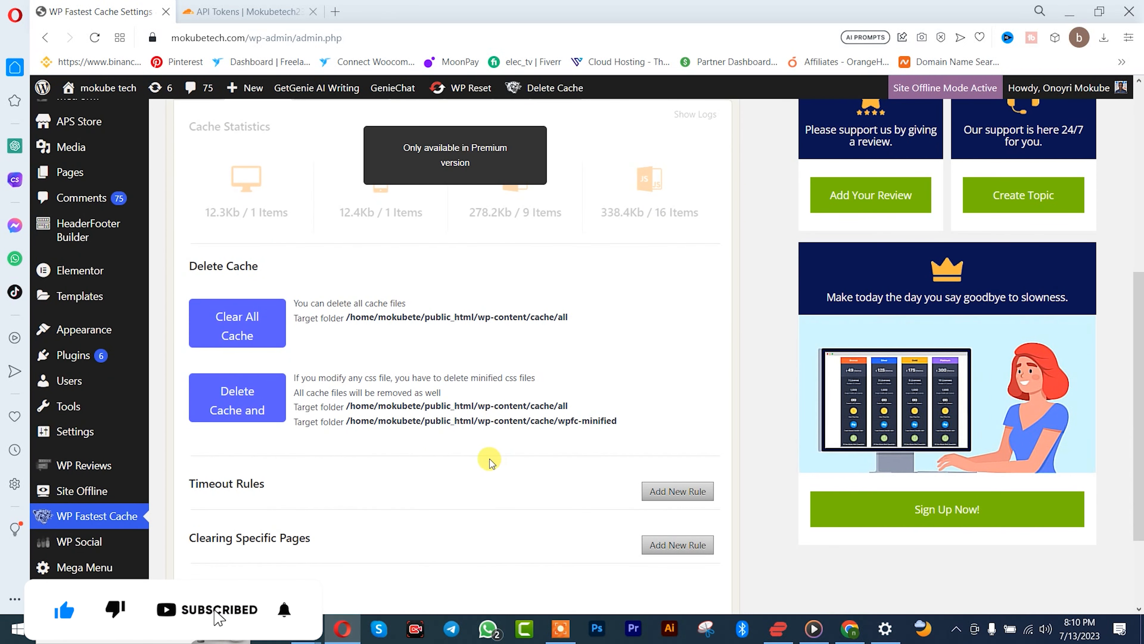
pyautogui.scroll(2, 406, 446)
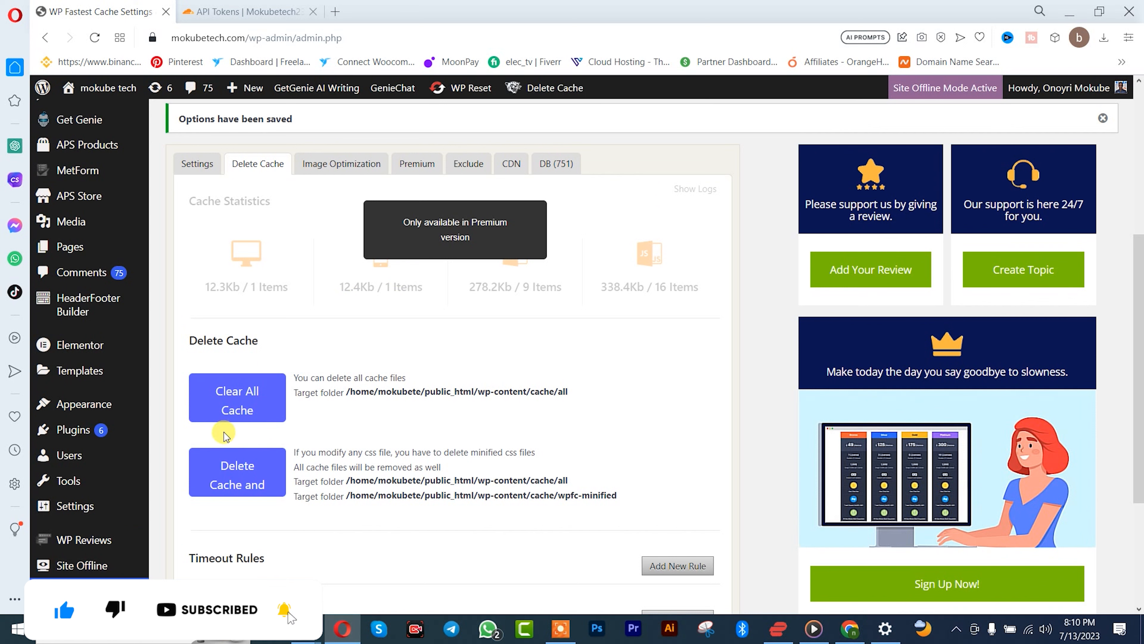
pyautogui.click(265, 399)
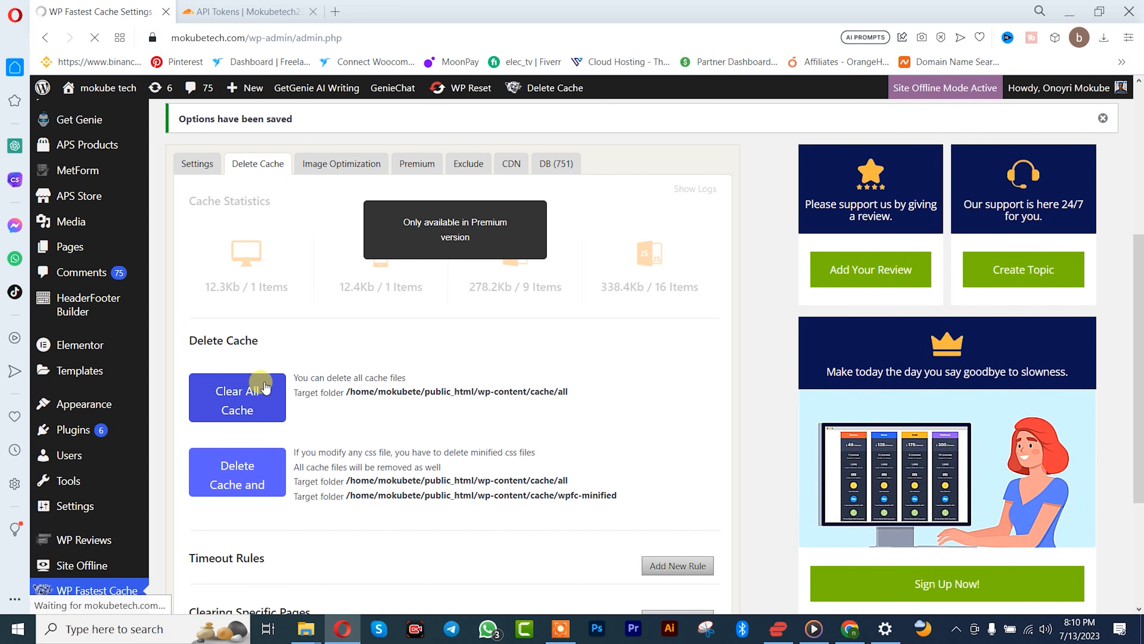
# Step: Delete the cache together with the minified CSS files
pyautogui.scroll(-5, 265, 436)
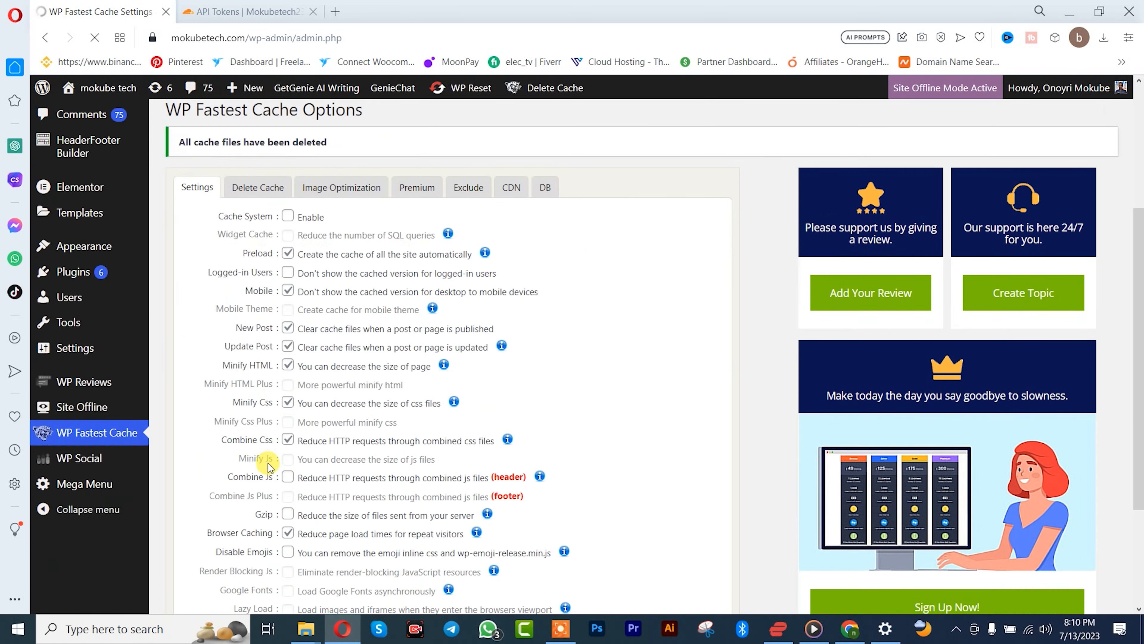
pyautogui.click(260, 203)
pyautogui.click(245, 509)
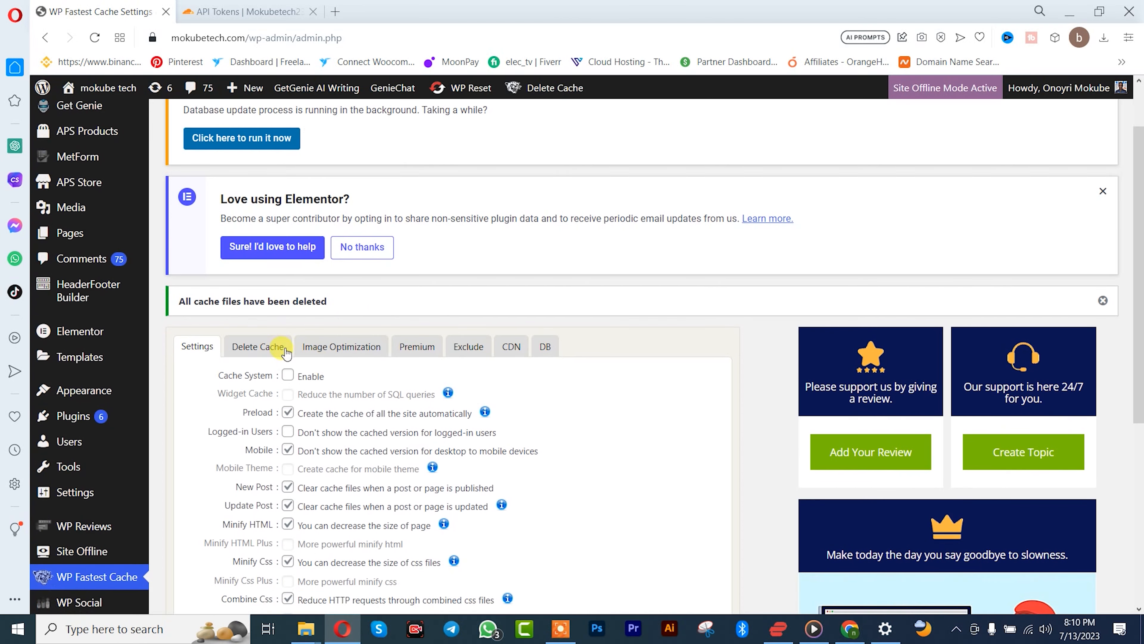
# Step: Review the plugin's Delete Cache, Image Optimization, Premium, Exclude, CDN and DB sections, and return to the main settings
pyautogui.click(287, 352)
pyautogui.scroll(-3, 468, 408)
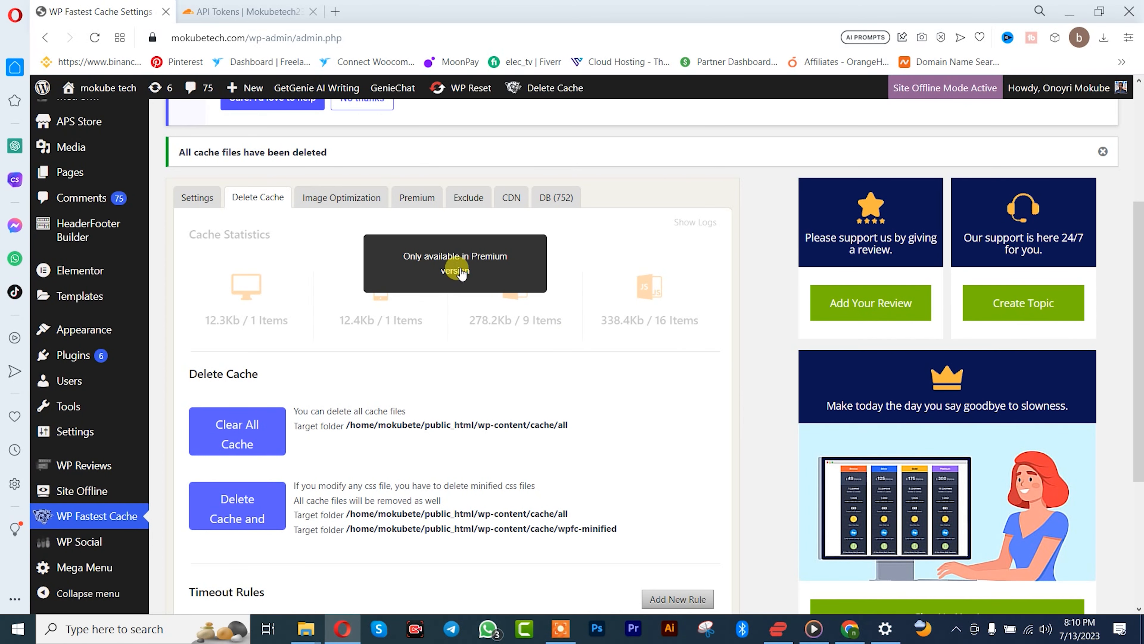
pyautogui.click(342, 197)
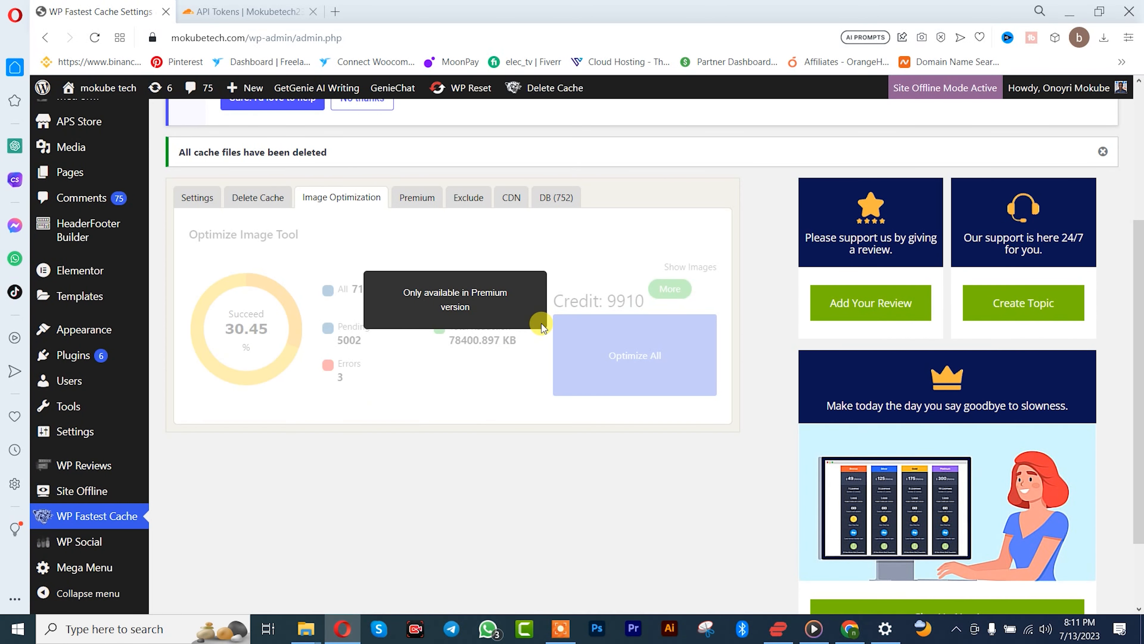
pyautogui.click(414, 198)
pyautogui.scroll(-3, 494, 382)
pyautogui.scroll(5, 493, 383)
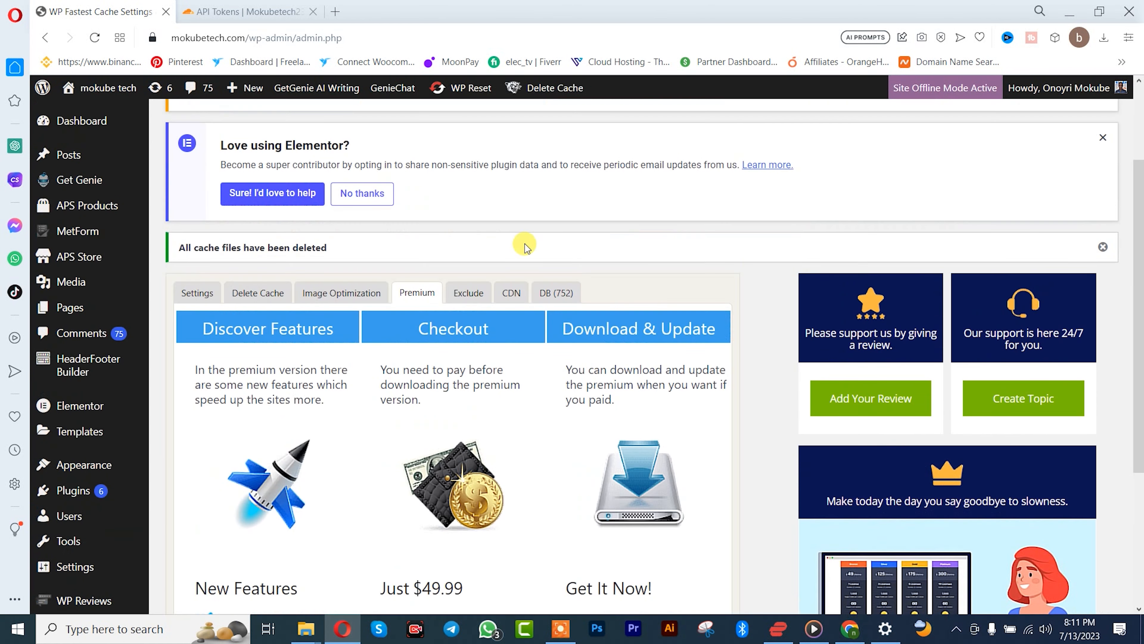
pyautogui.click(469, 293)
pyautogui.click(517, 297)
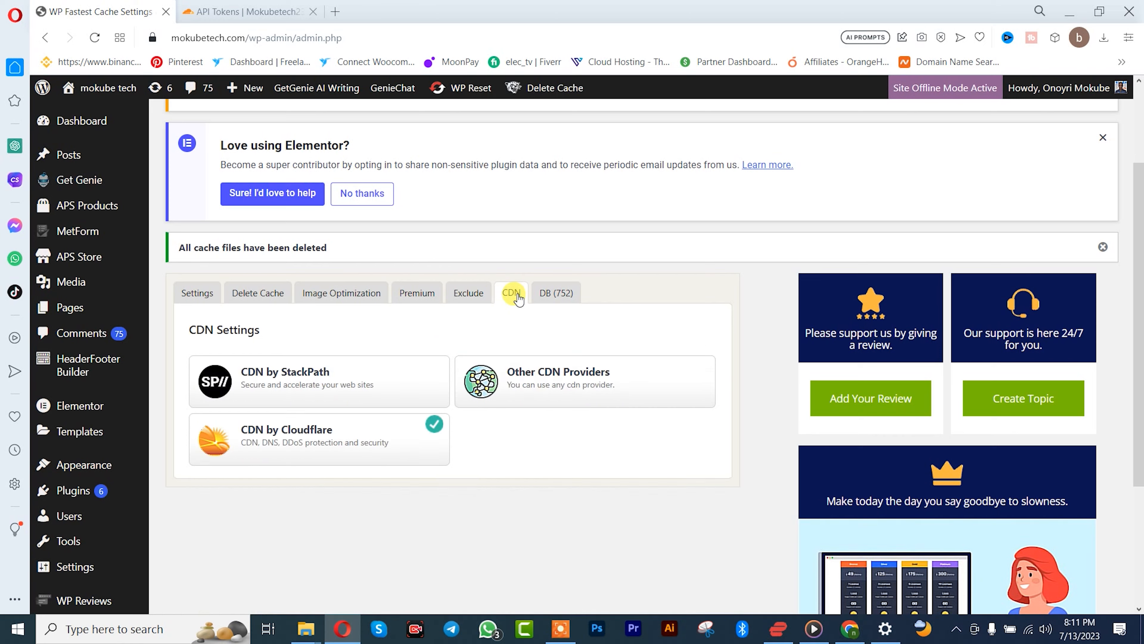
pyautogui.click(544, 293)
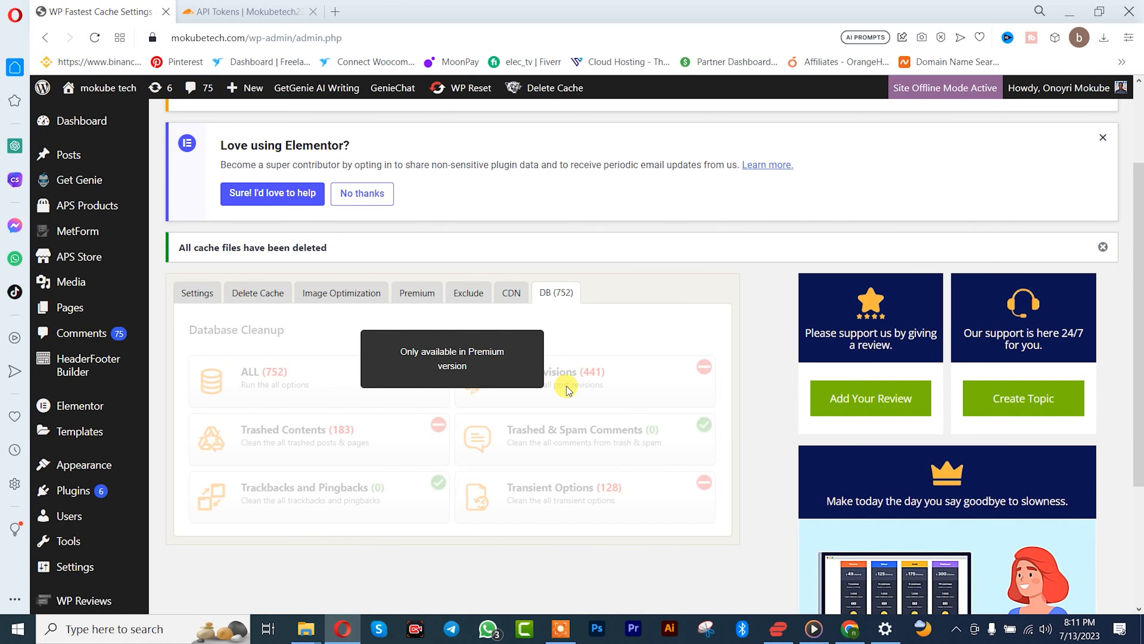
pyautogui.click(194, 299)
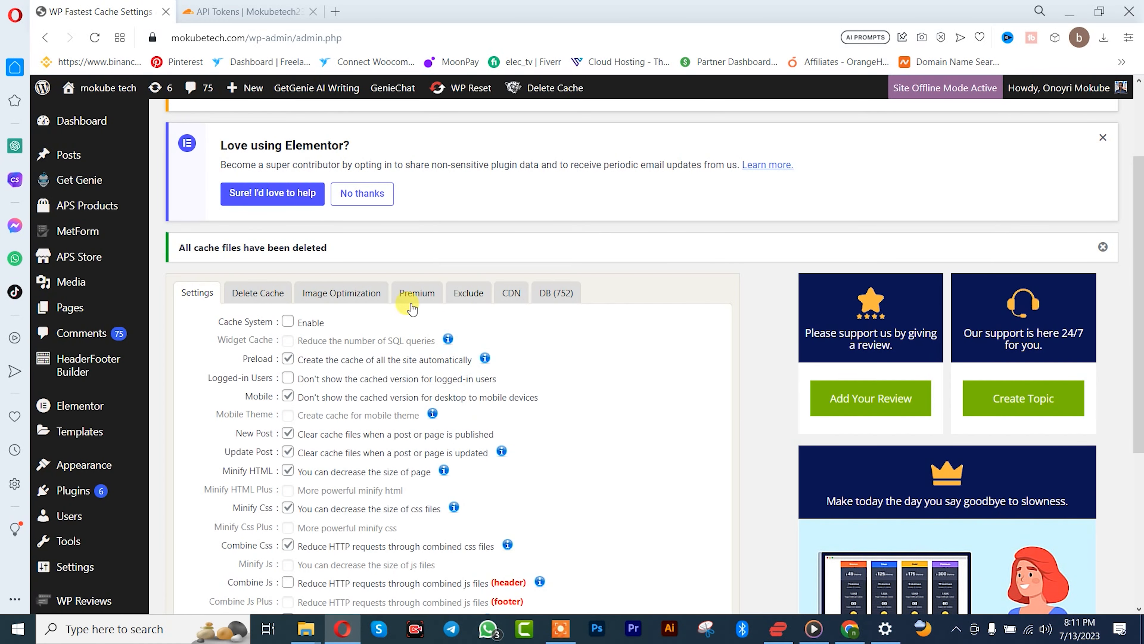
pyautogui.scroll(-2, 677, 424)
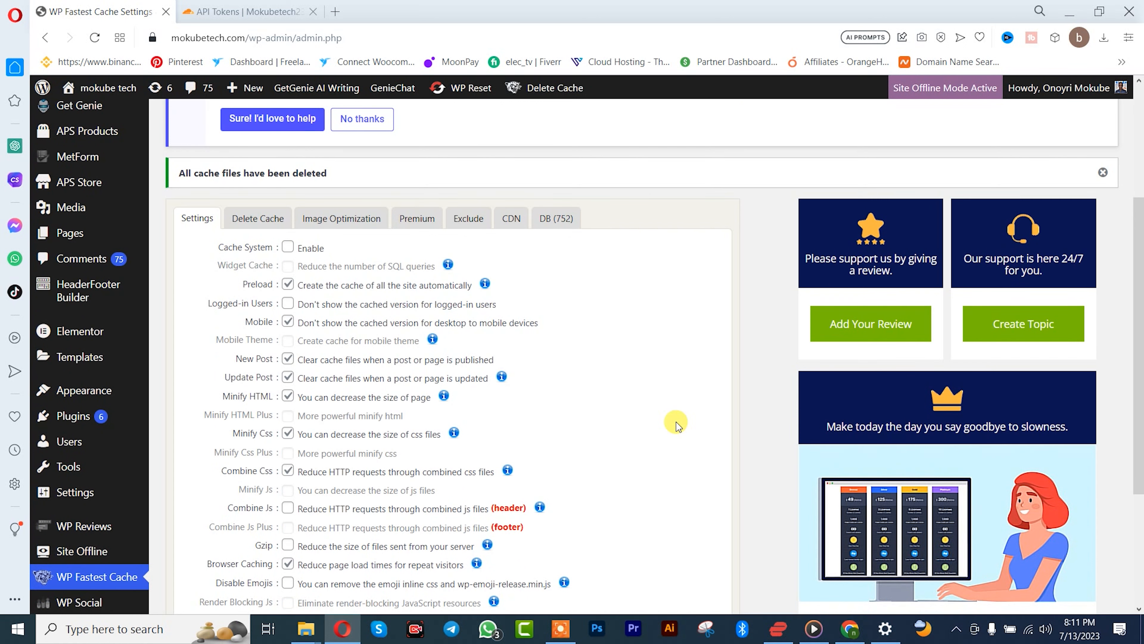